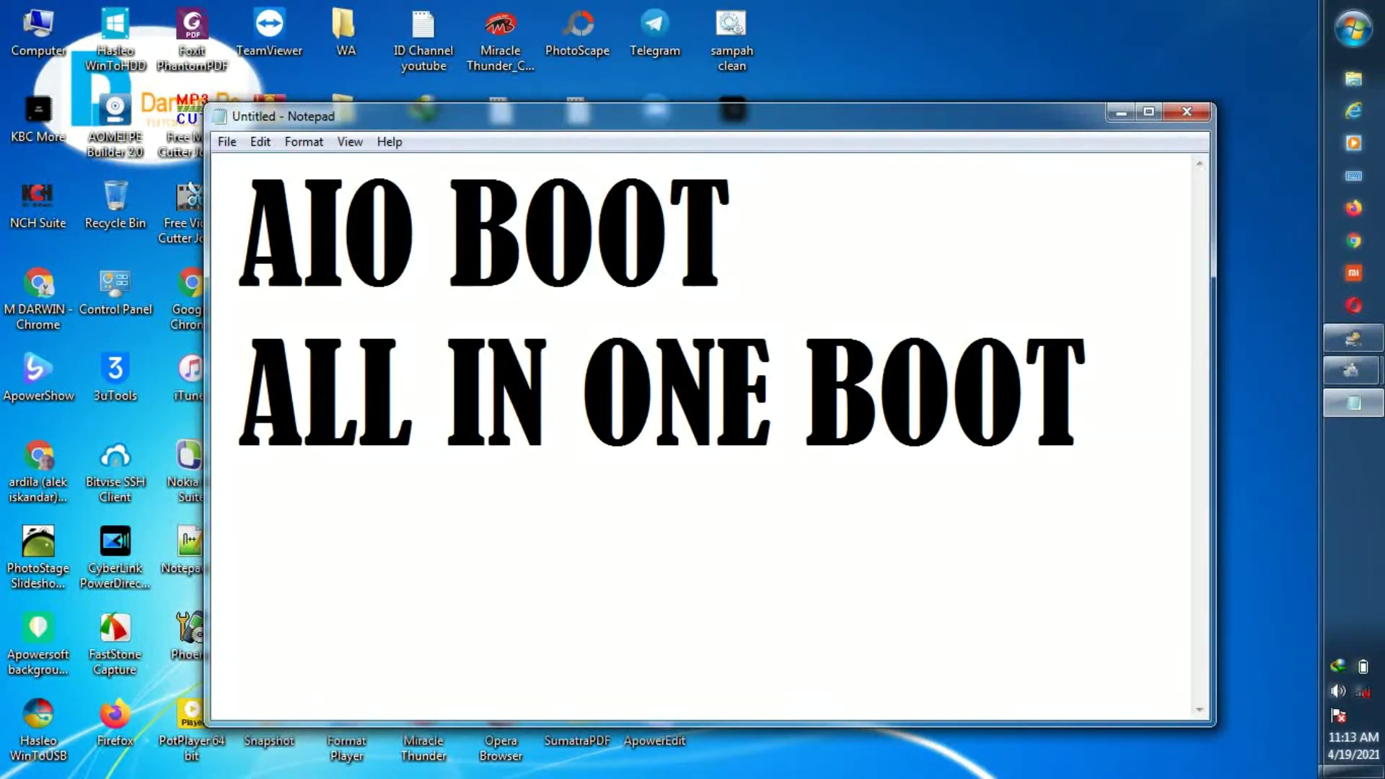
Step: Continue the note below the first two lines with the text "MULTI BOOT CREATOR SUPPORT WINDOWS LINUX MAC OS INSTALLER"
{"action": "type", "text": "MULT"}
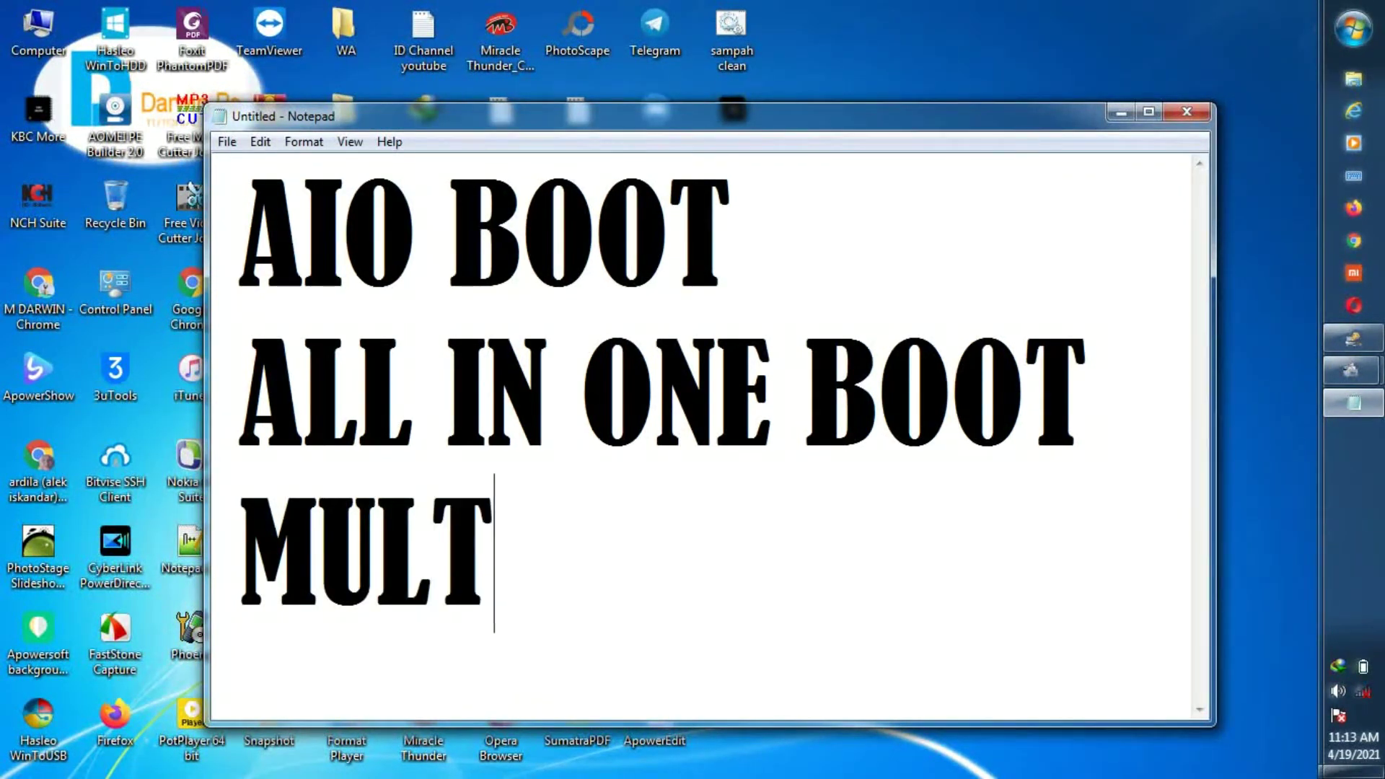
{"action": "type", "text": "I BOOT "}
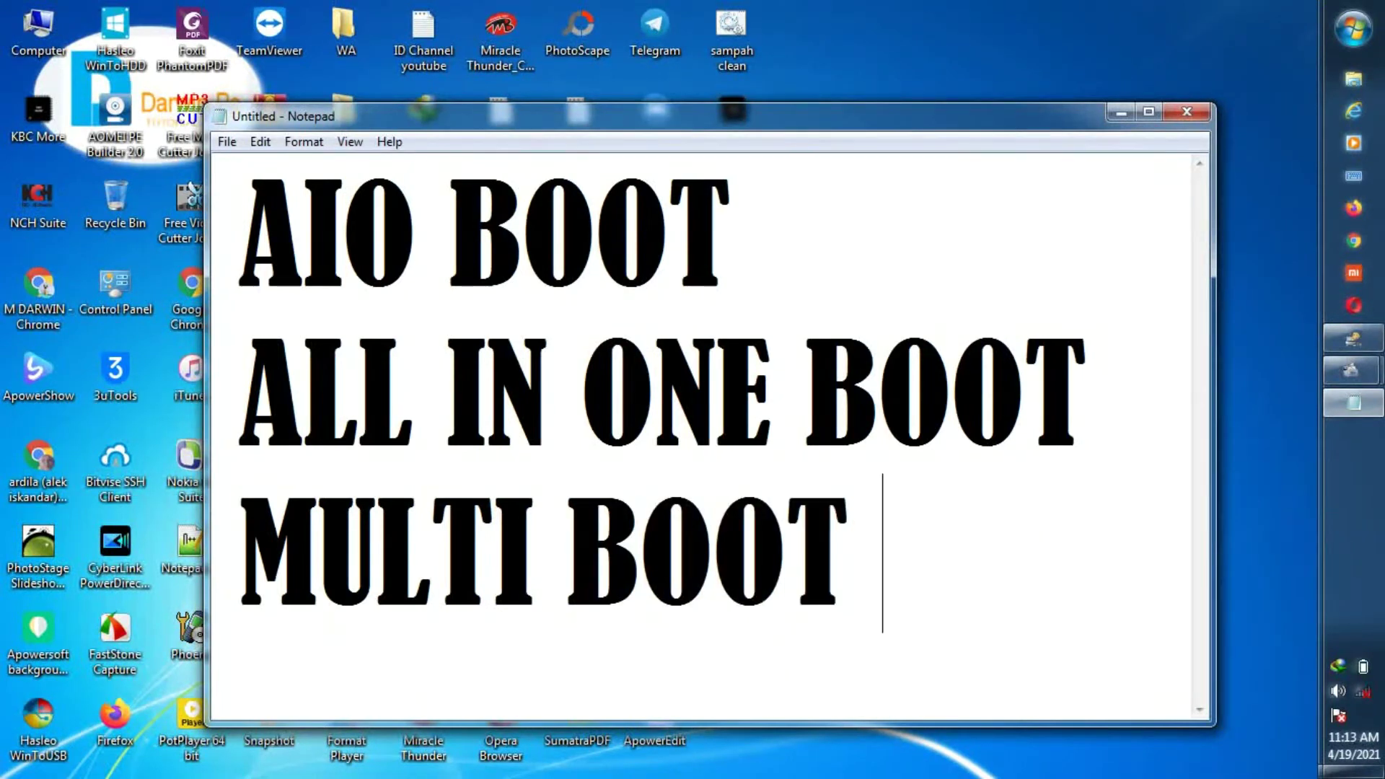
{"action": "type", "text": "CREA"}
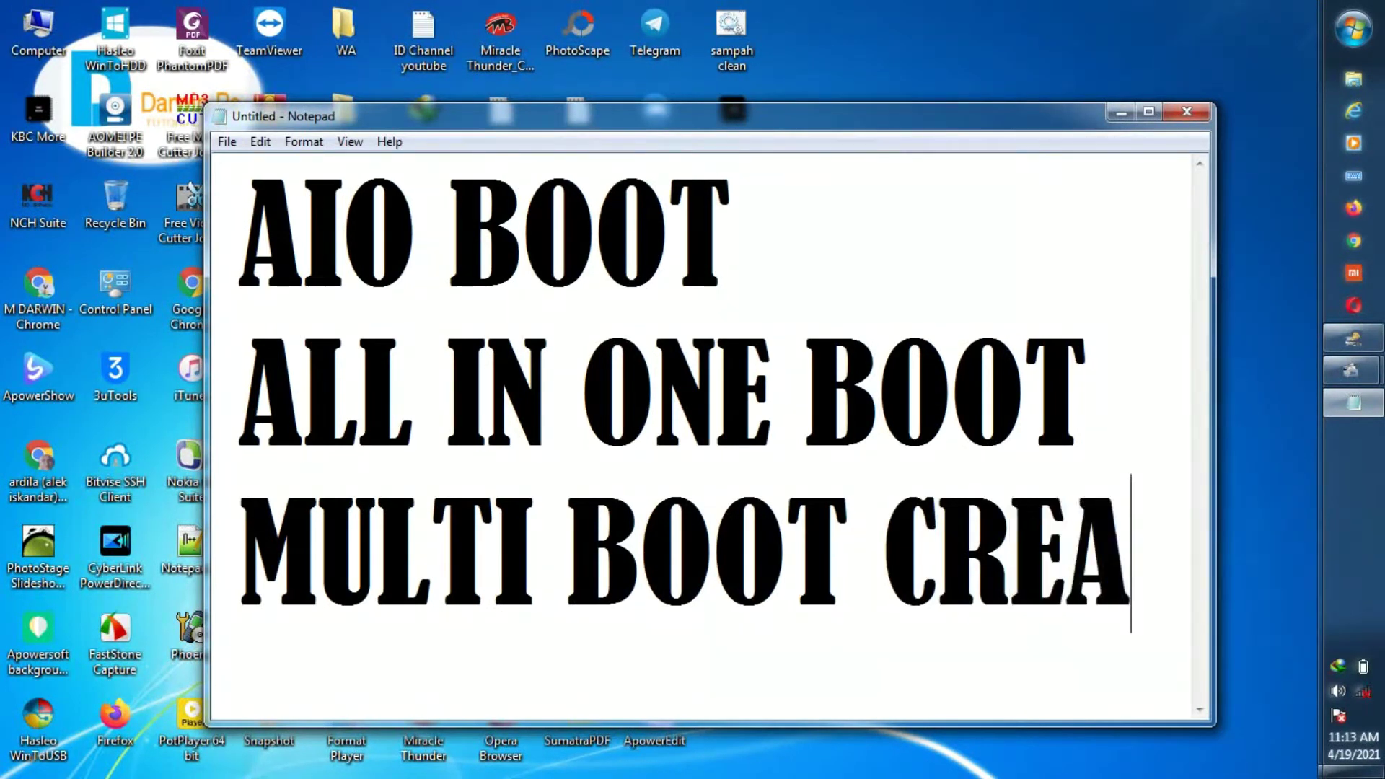
{"action": "type", "text": "TOR "}
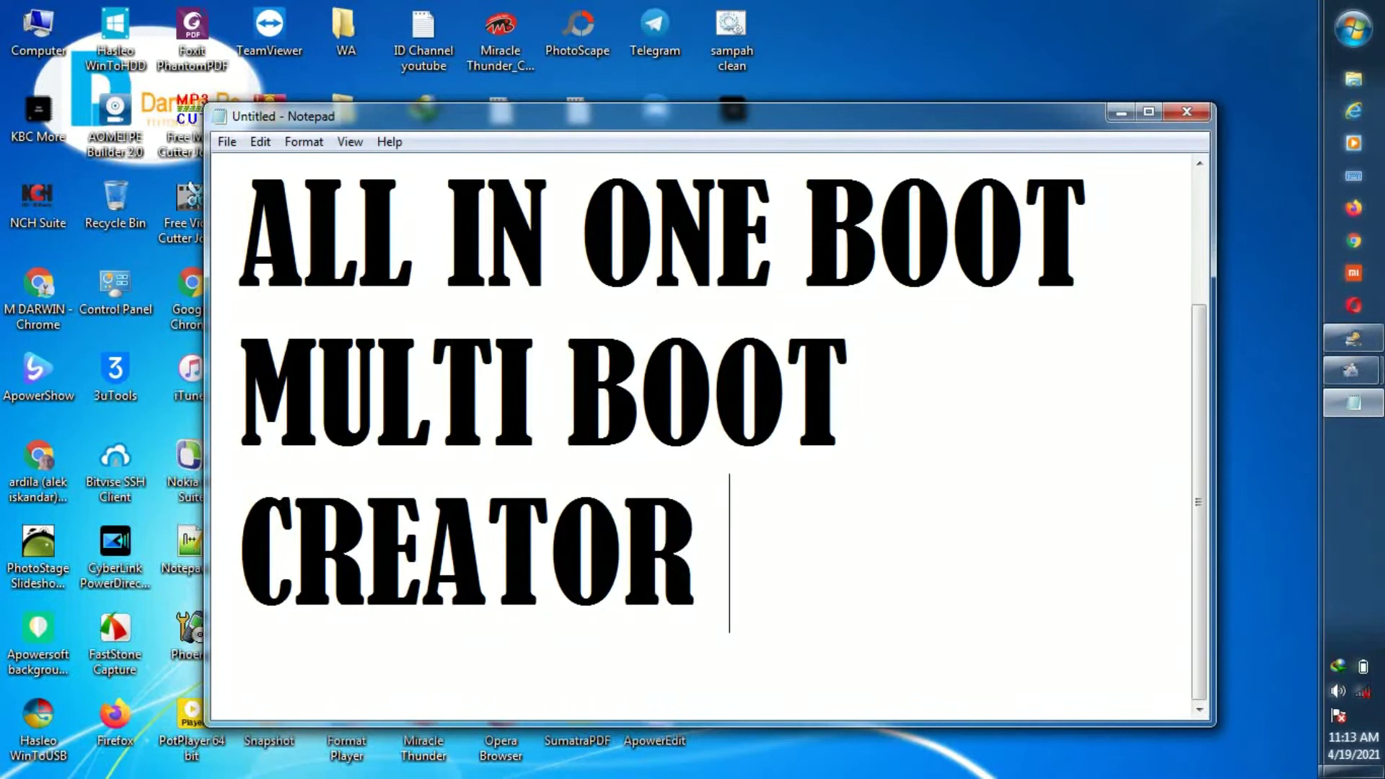
{"action": "type", "text": "SUPPO"}
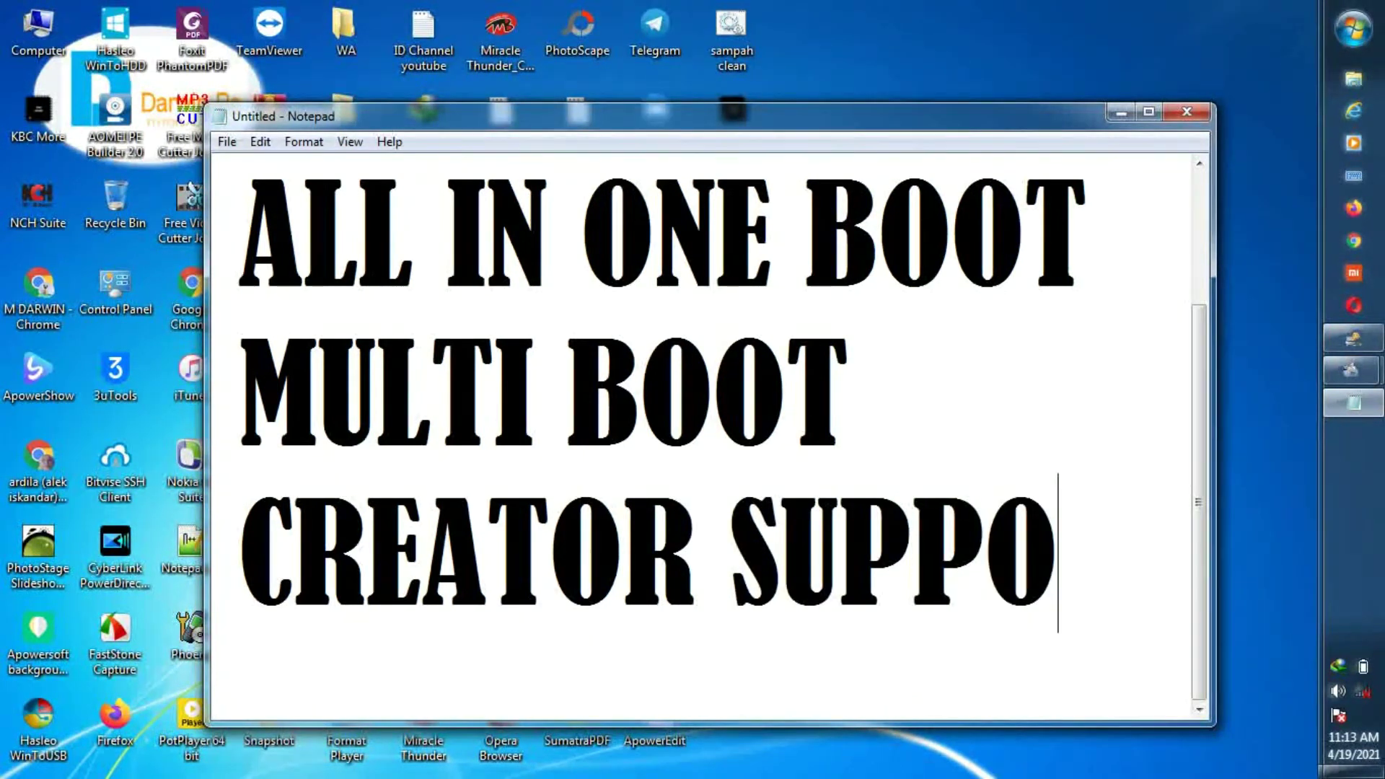
{"action": "type", "text": "RT "}
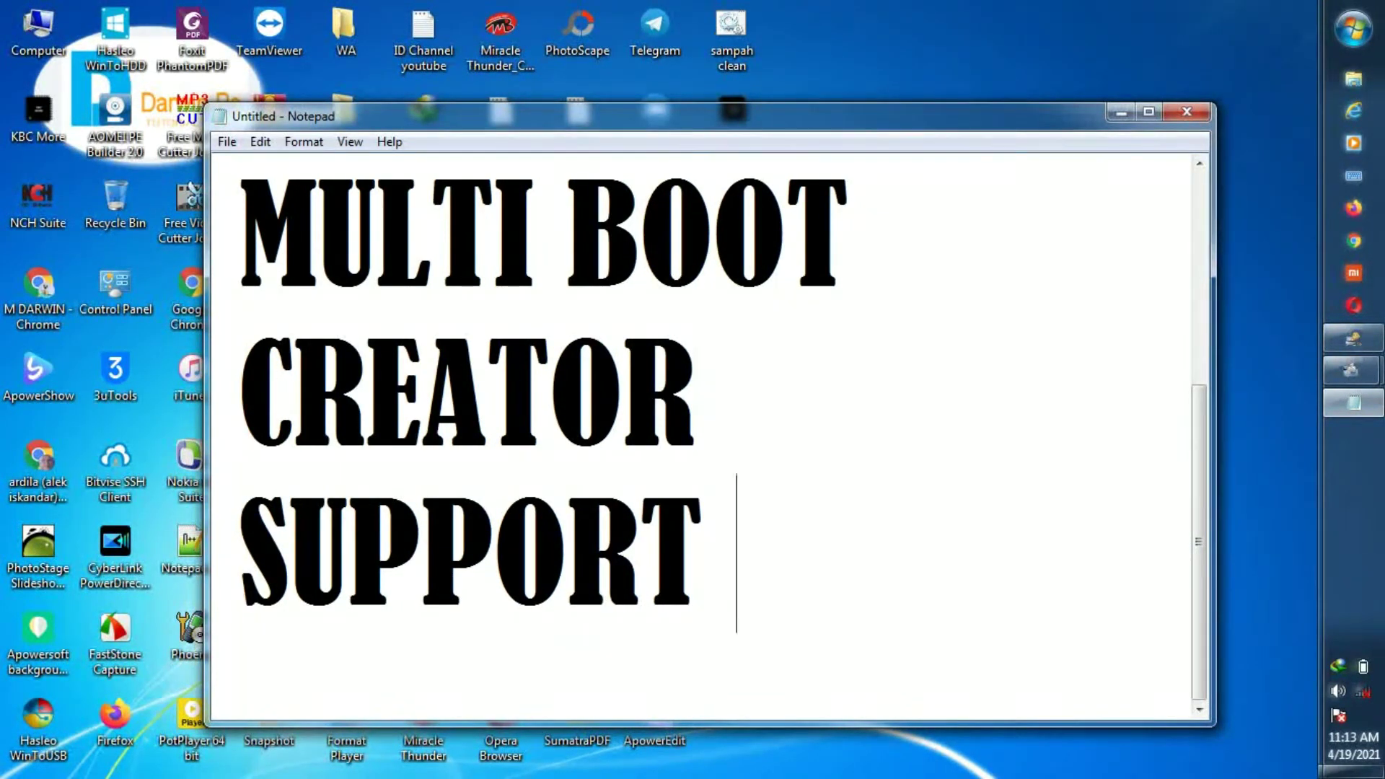
{"action": "type", "text": "WINDOW"}
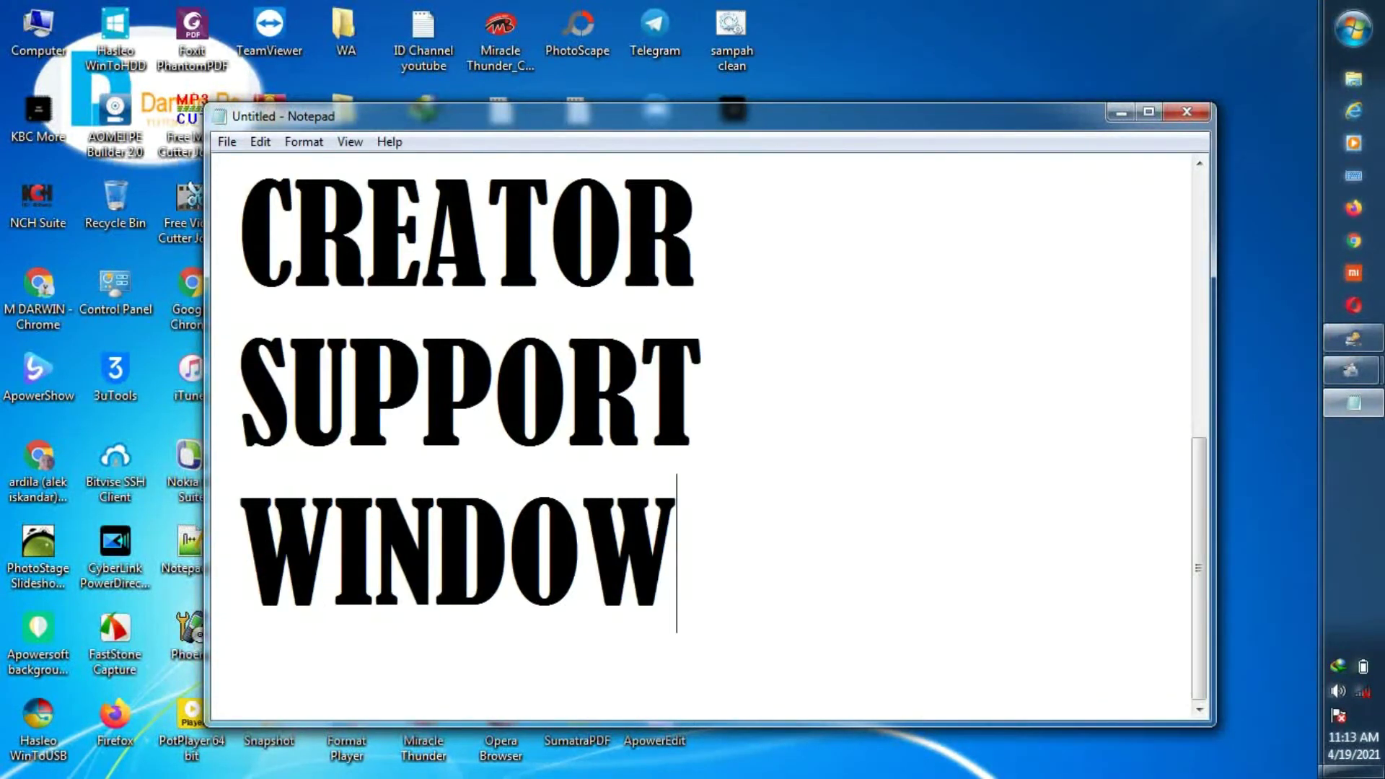
{"action": "type", "text": "S LI"}
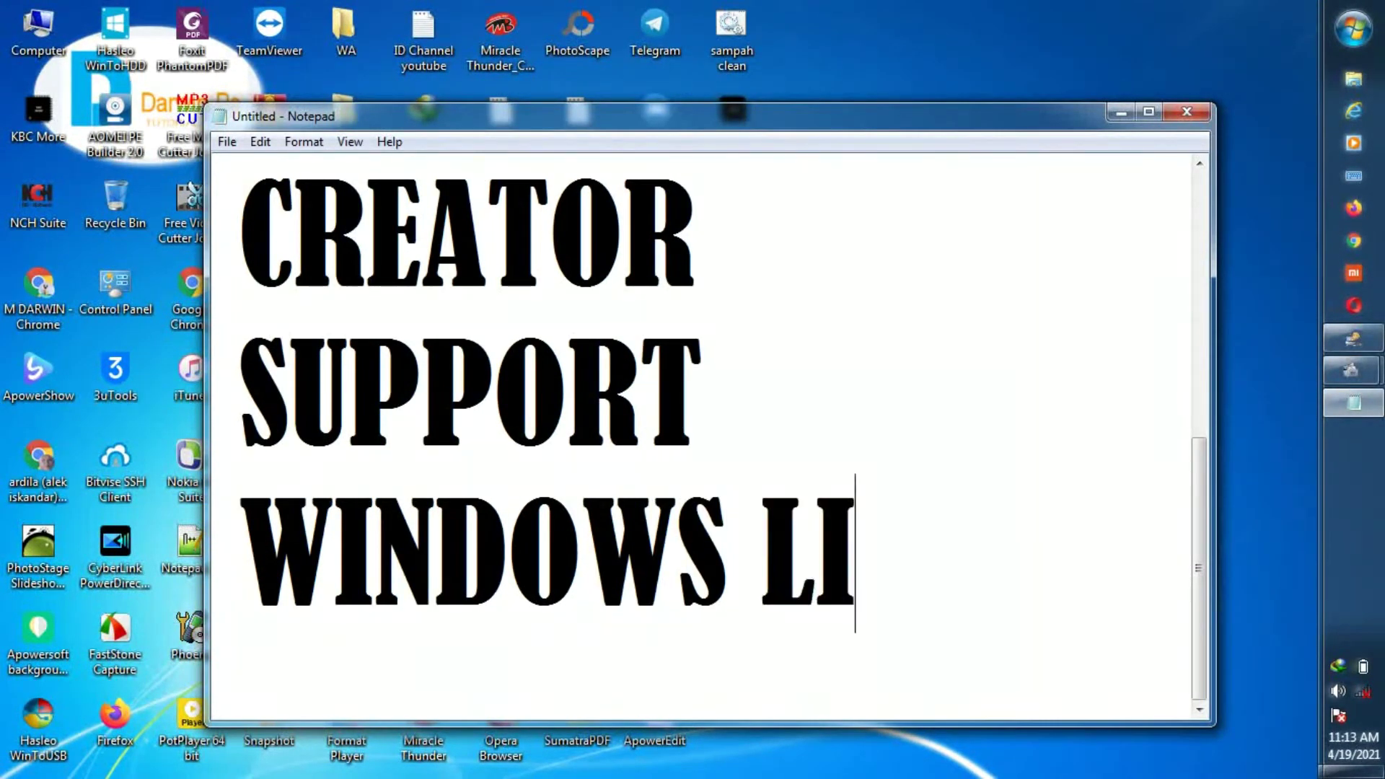
{"action": "type", "text": "NUX "}
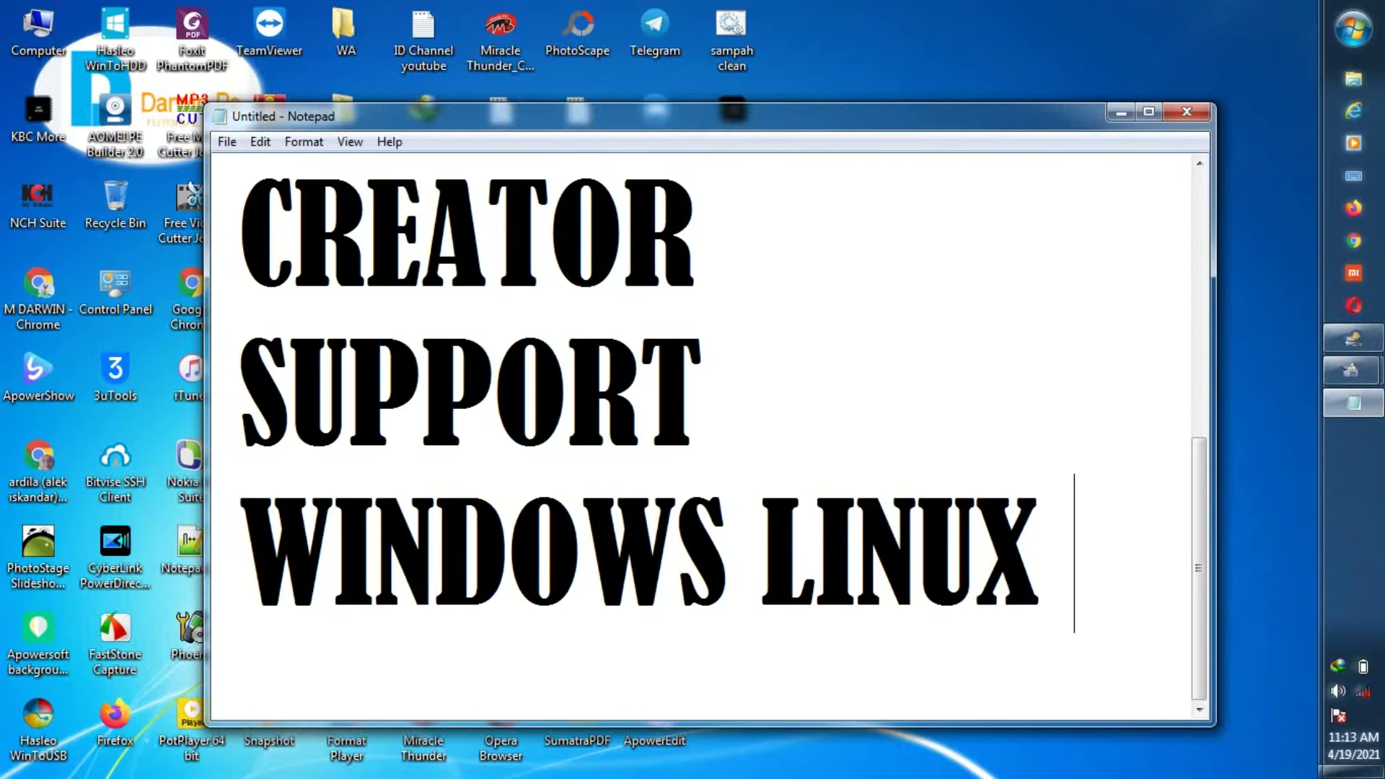
{"action": "type", "text": "MAC "}
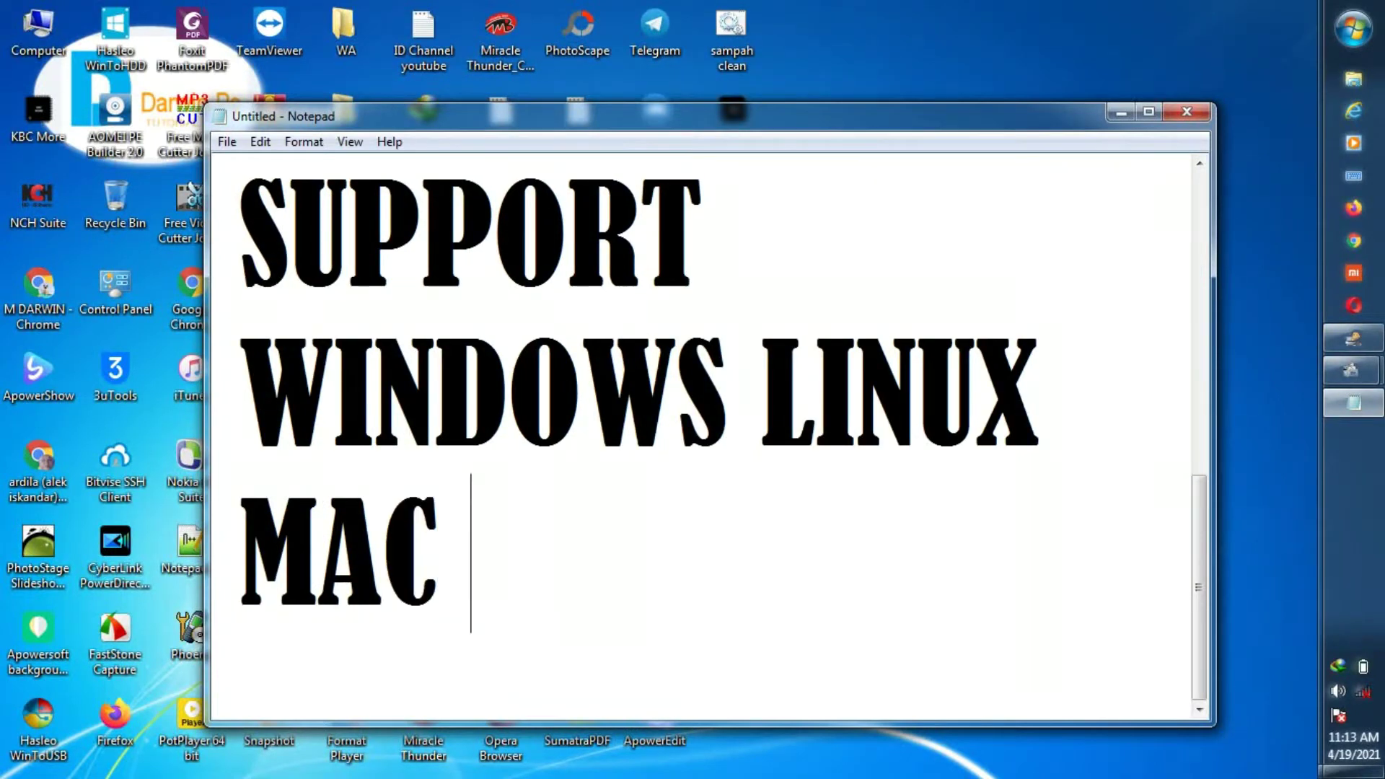
{"action": "type", "text": "OS"}
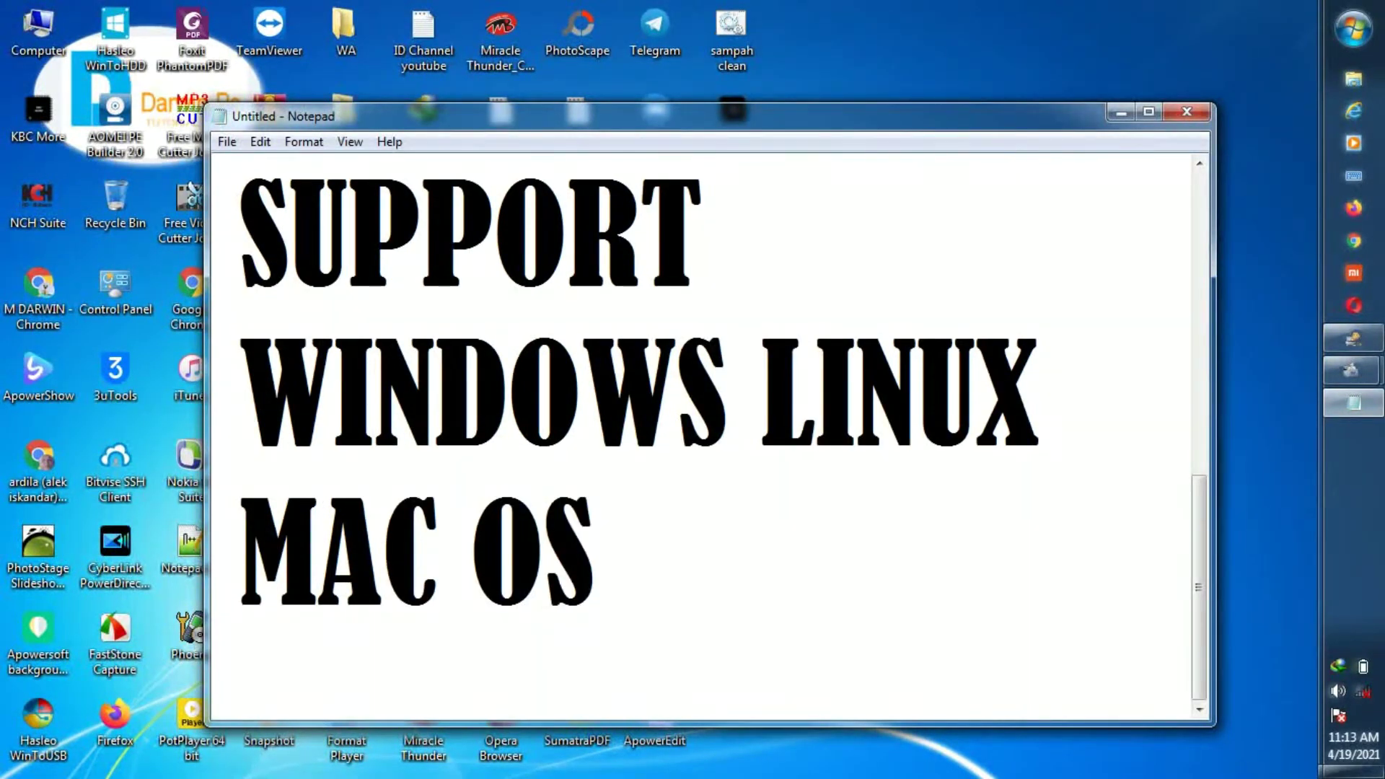
{"action": "type", "text": " INSTA"}
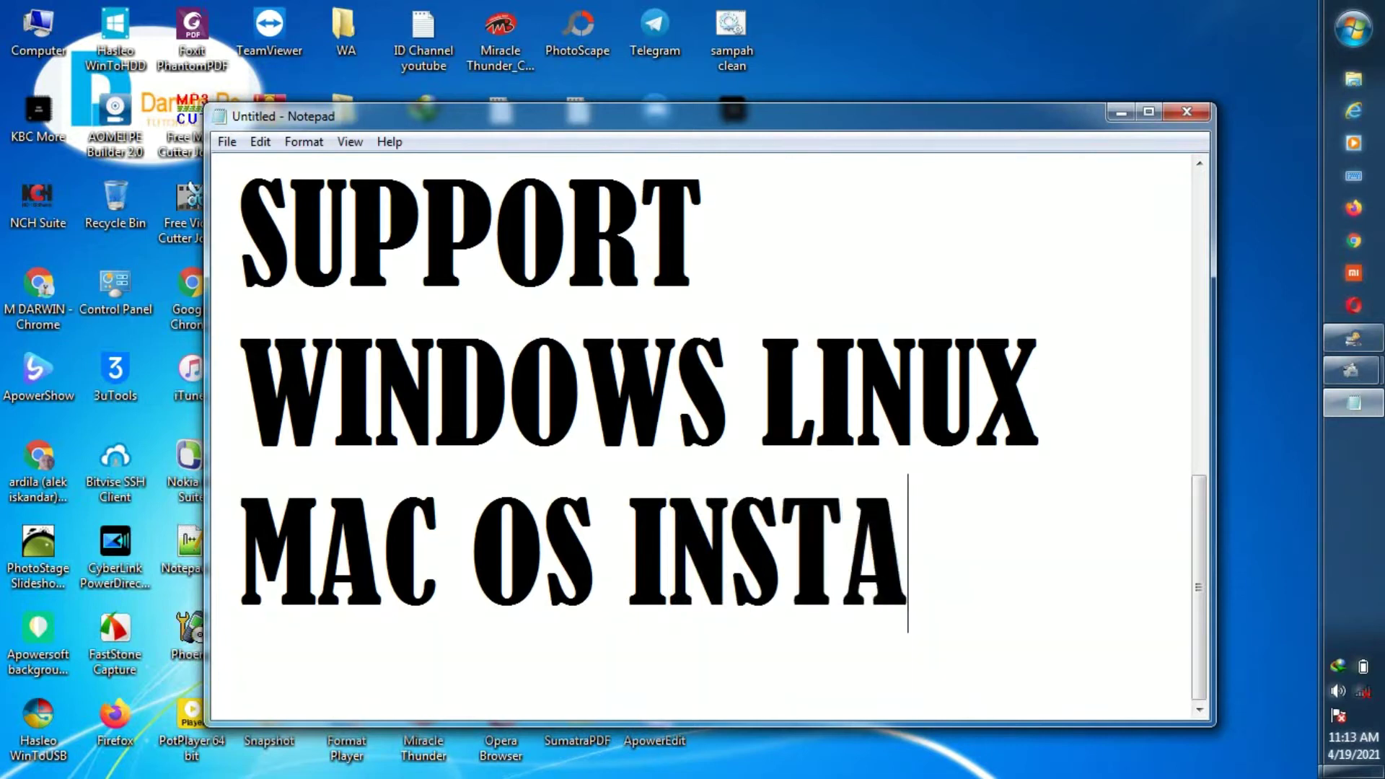
{"action": "type", "text": "LLER"}
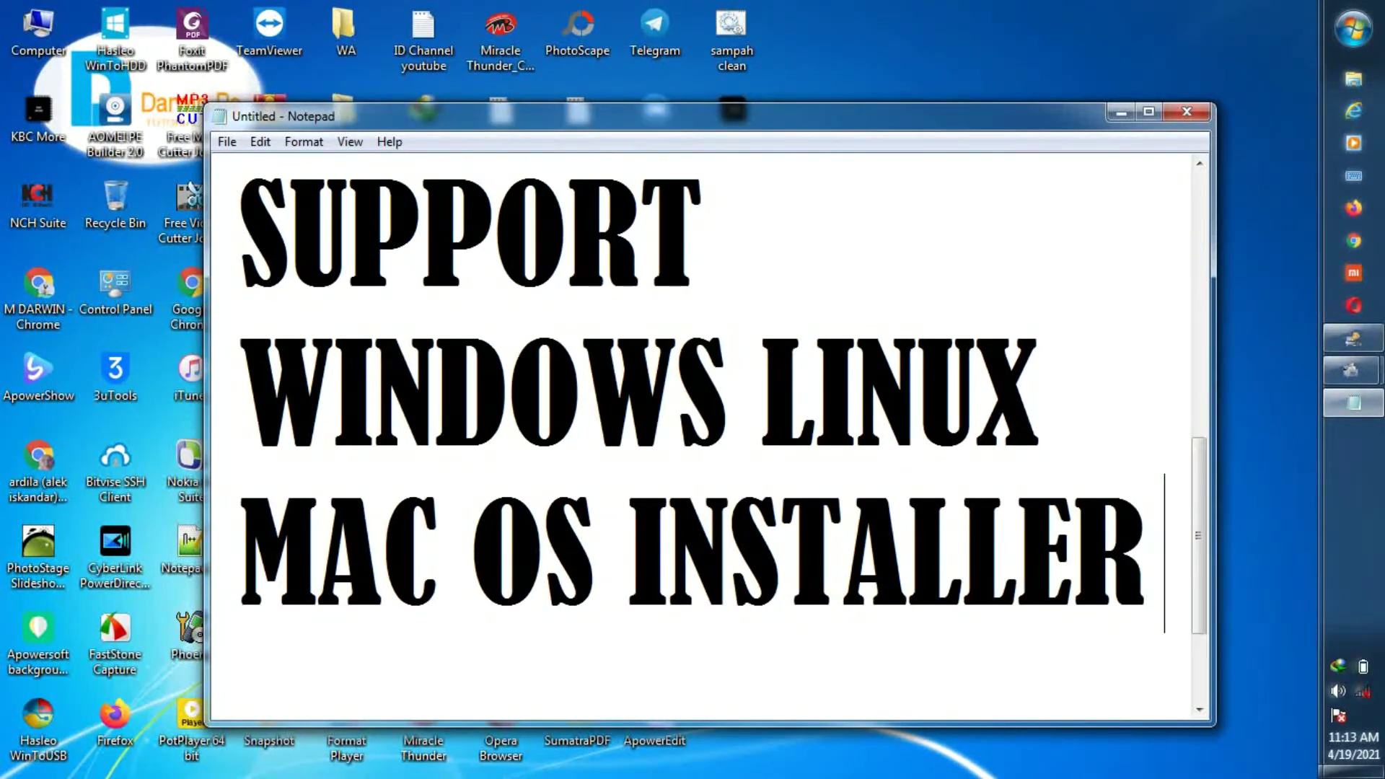
Step: Add a new line reading "TUTORIAL" at the end of the note
{"action": "key", "text": "Return"}
{"action": "type", "text": "T"}
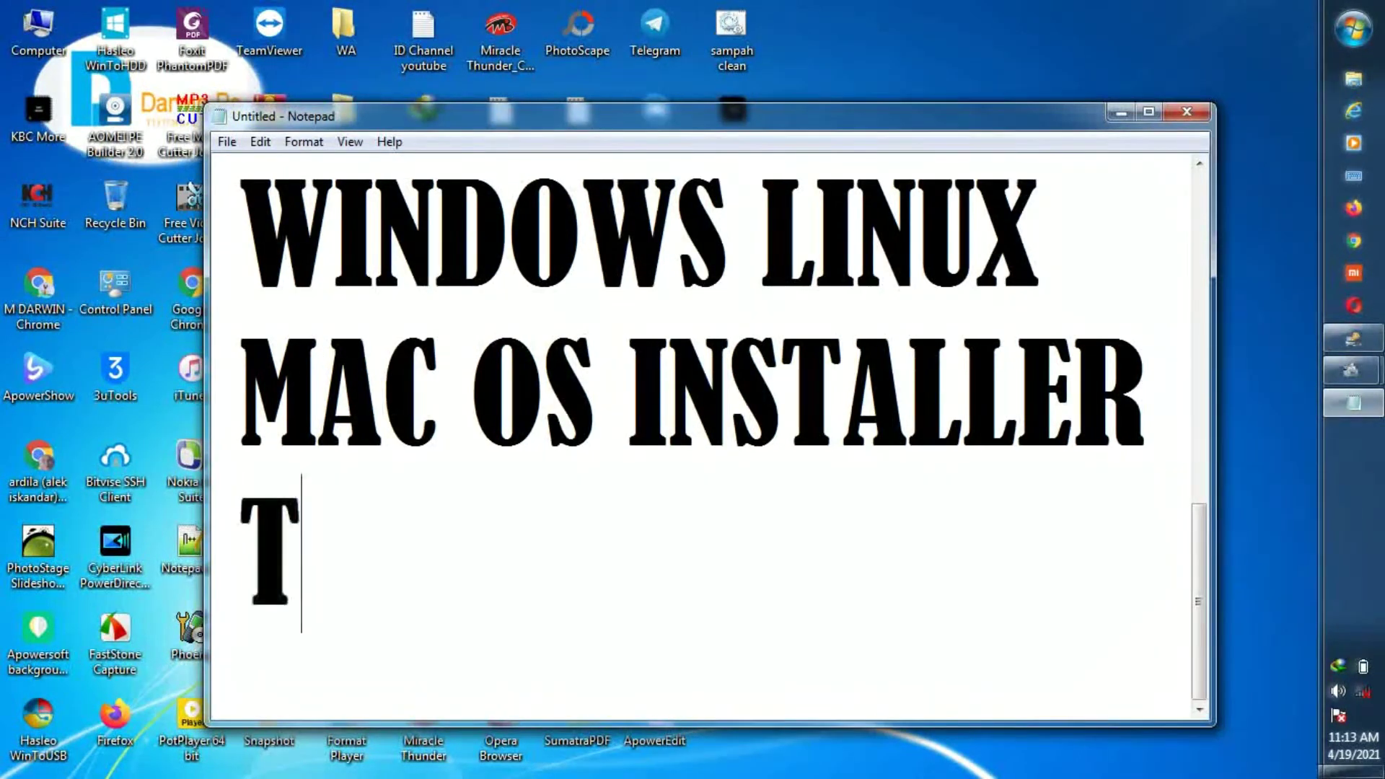
{"action": "type", "text": "UTORIAL"}
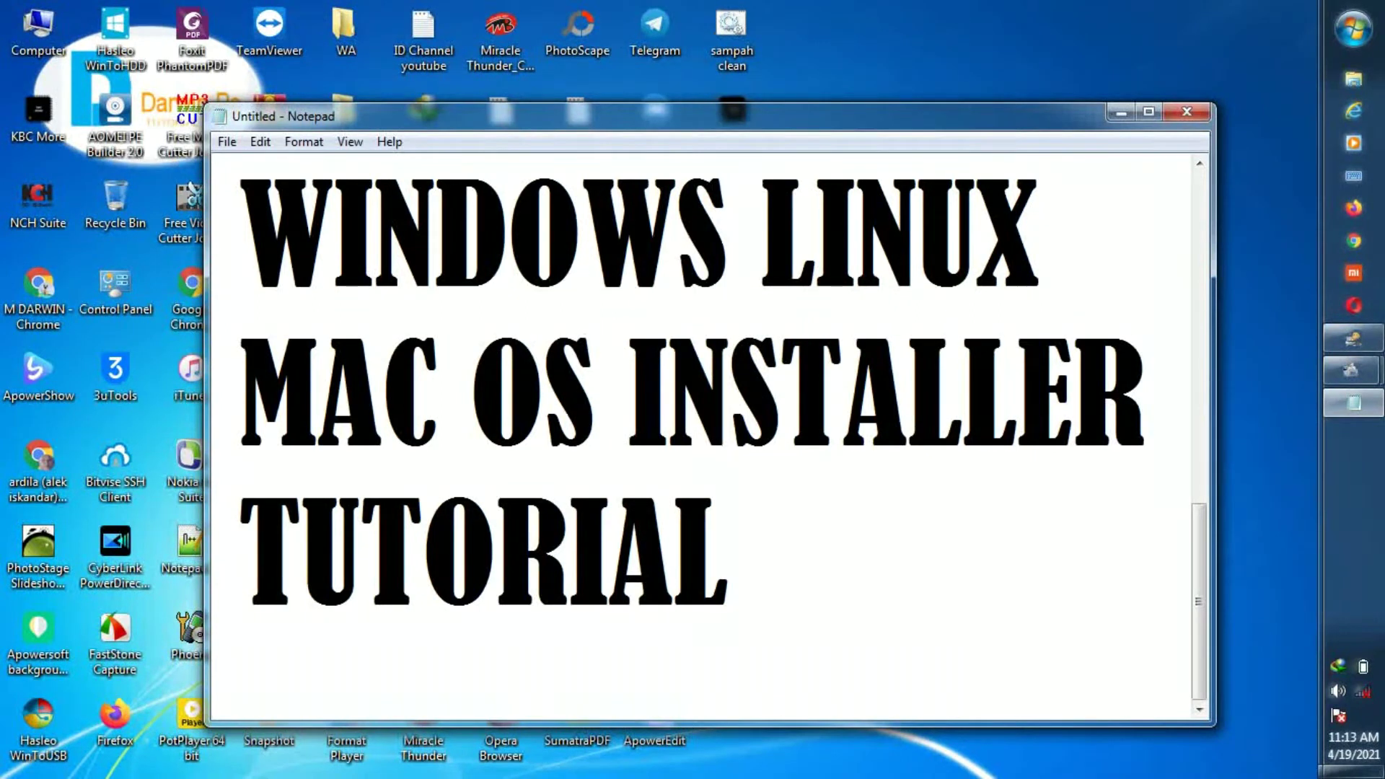
Step: Erase the entire note, and switch to the AIO Boot Extractor window and reposition it on the desktop
{"action": "key", "text": "ctrl+a"}
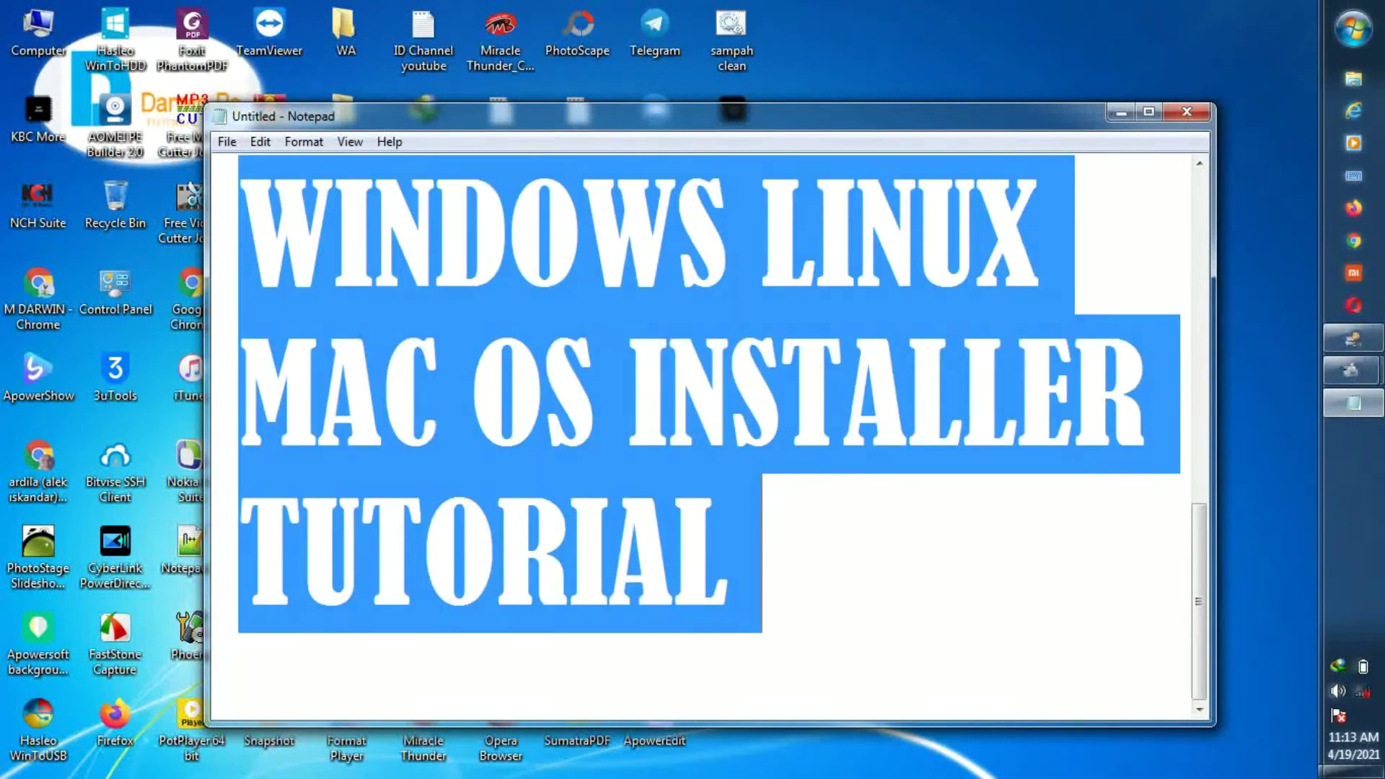
{"action": "key", "text": "Delete"}
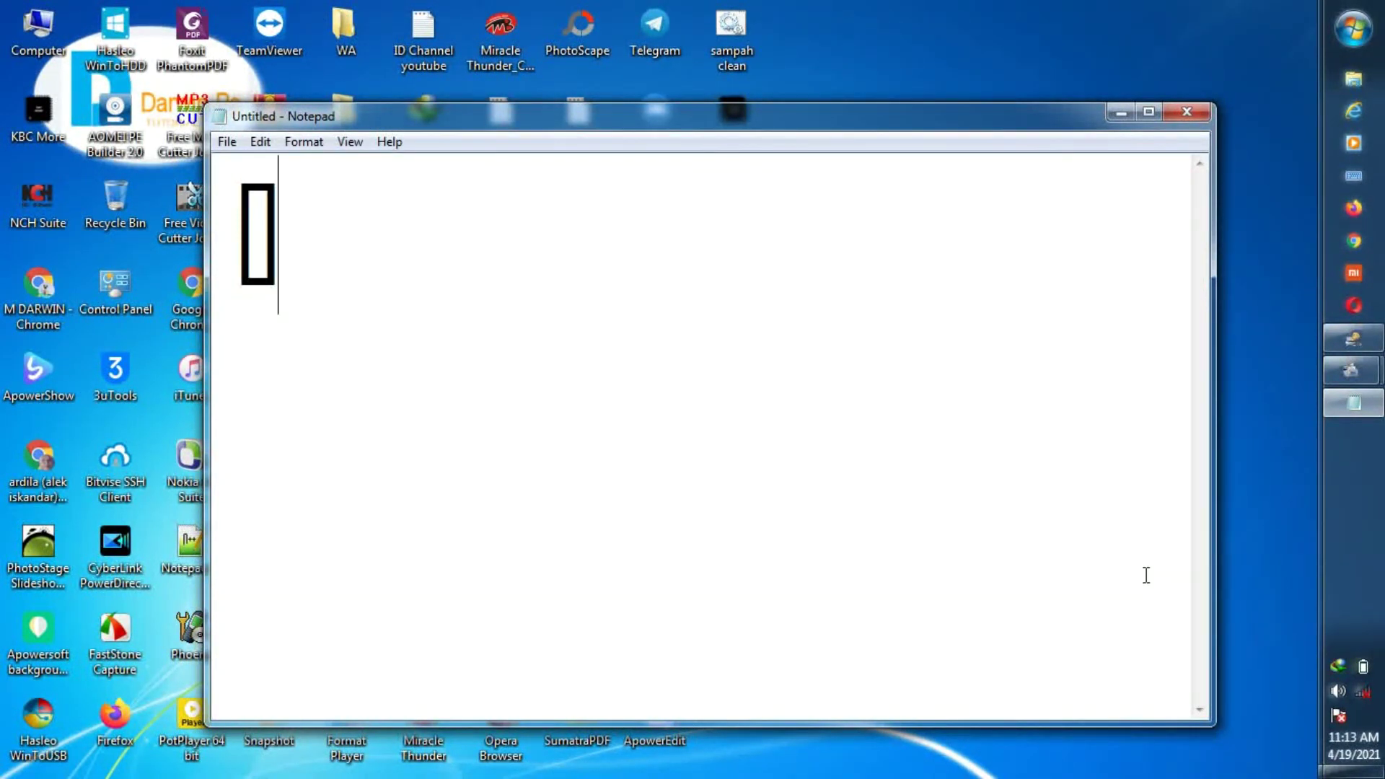
{"action": "left_click", "coordinate": [1121, 113]}
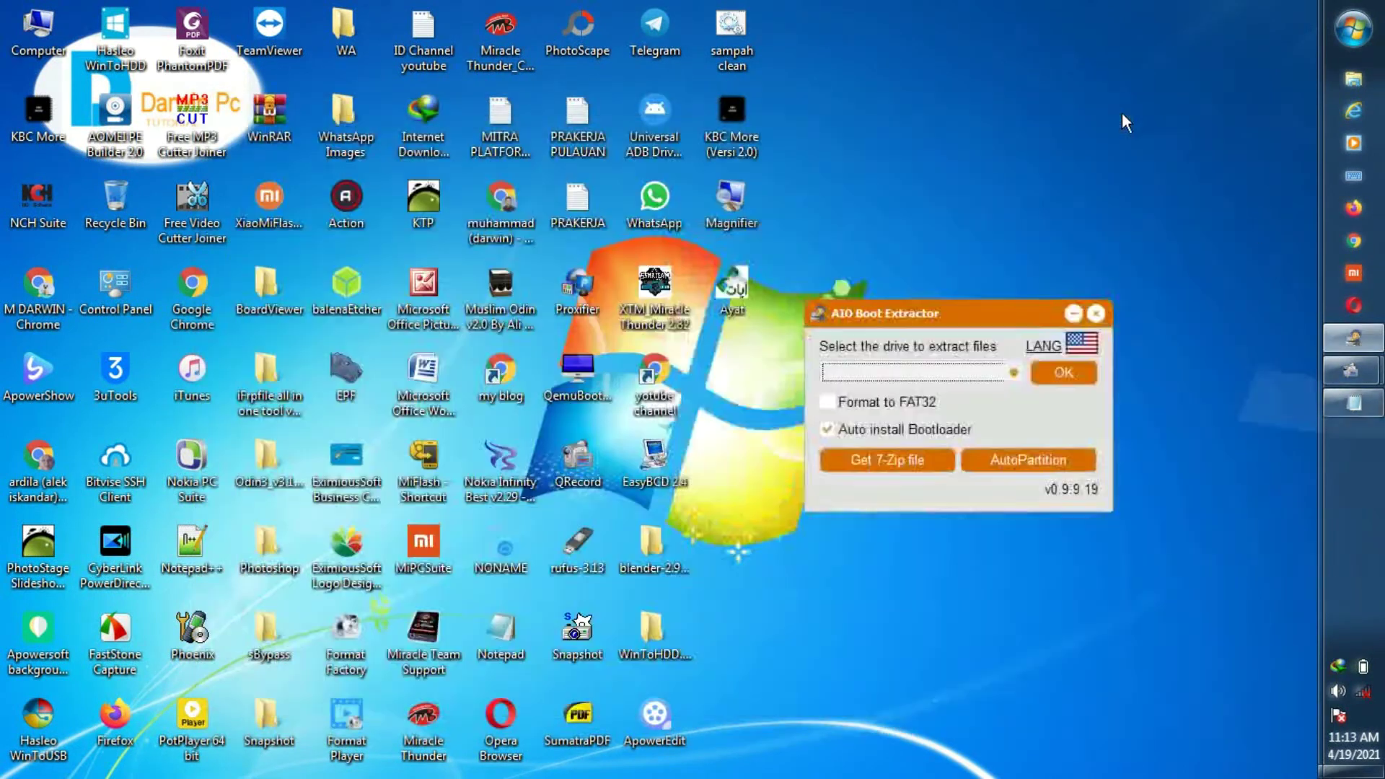
{"action": "left_click_drag", "start_coordinate": [963, 317], "coordinate": [791, 245]}
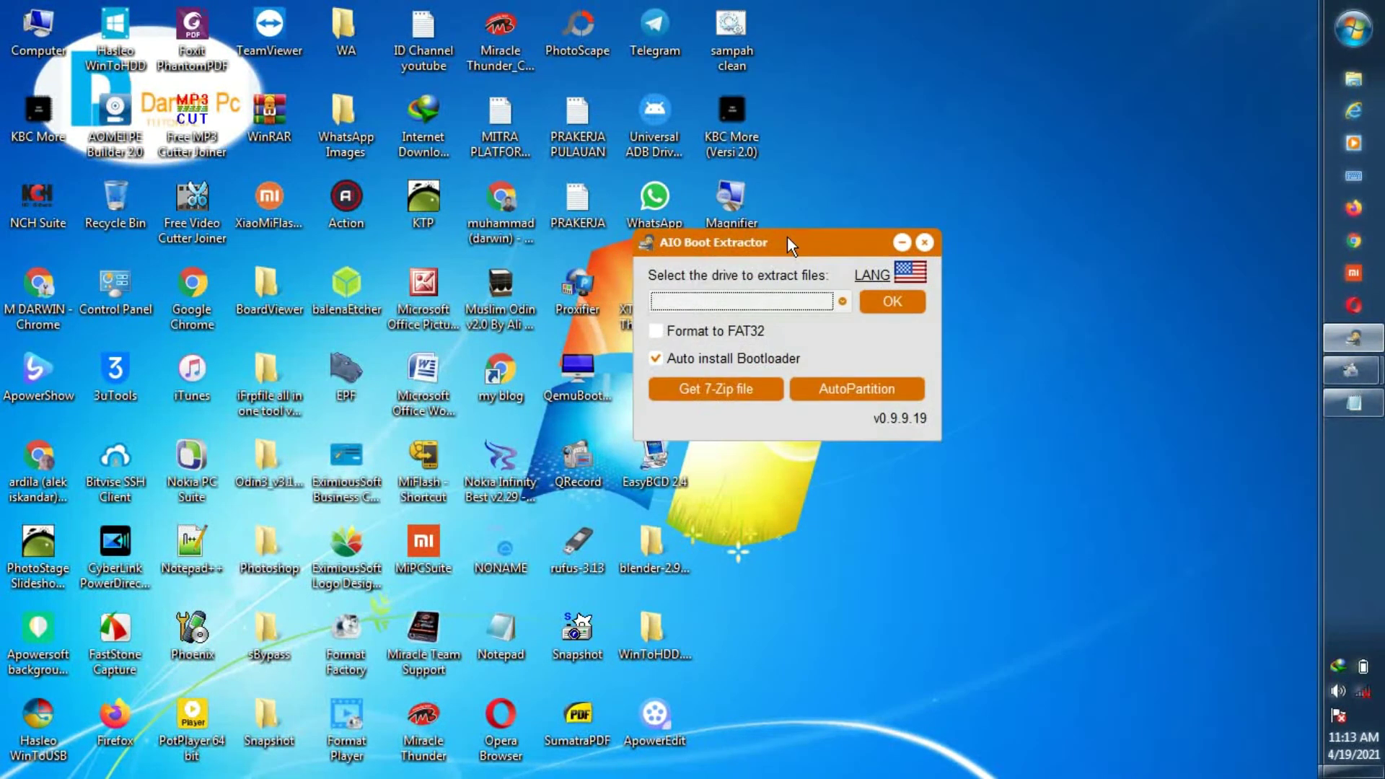
Step: Return to the empty Notepad note and write "INSET USB FIRST"
{"action": "mouse_move", "coordinate": [1336, 406]}
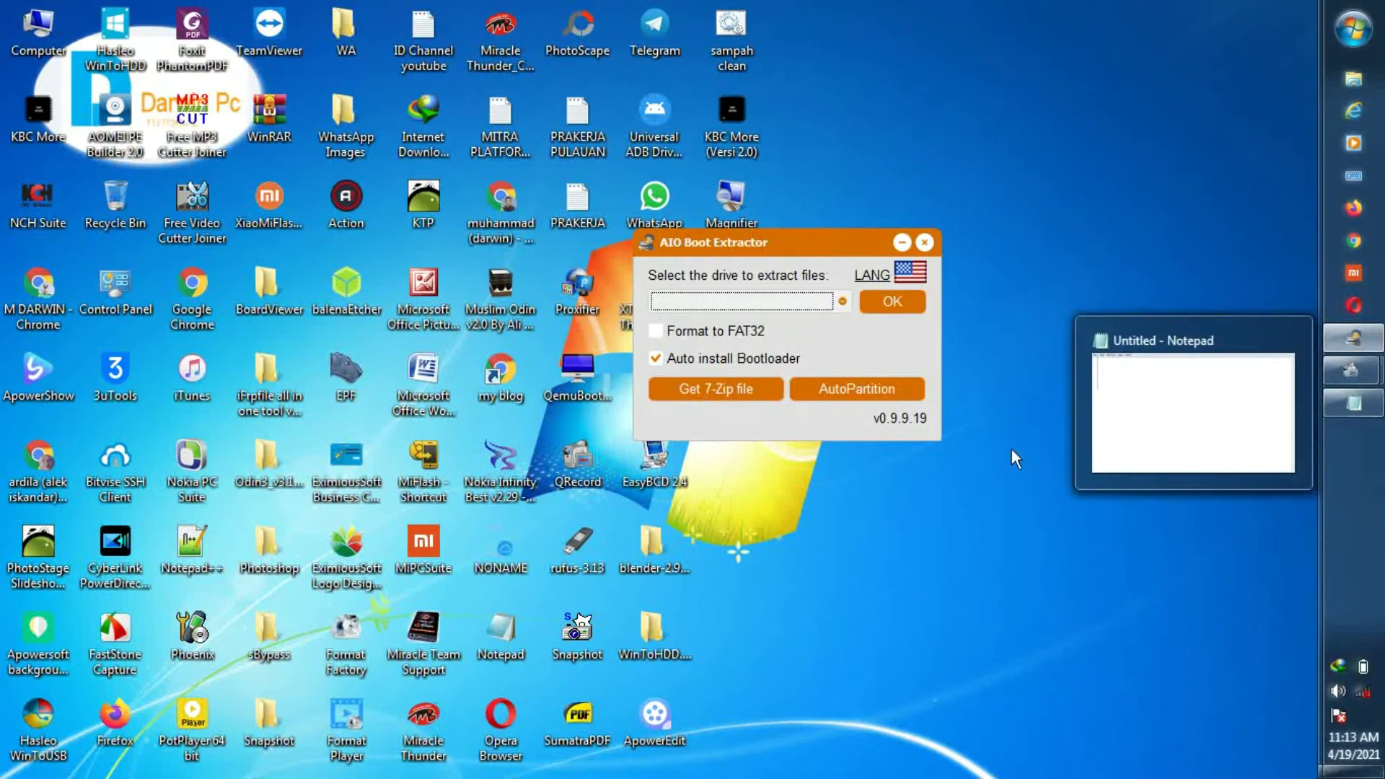
{"action": "left_click", "coordinate": [1188, 422]}
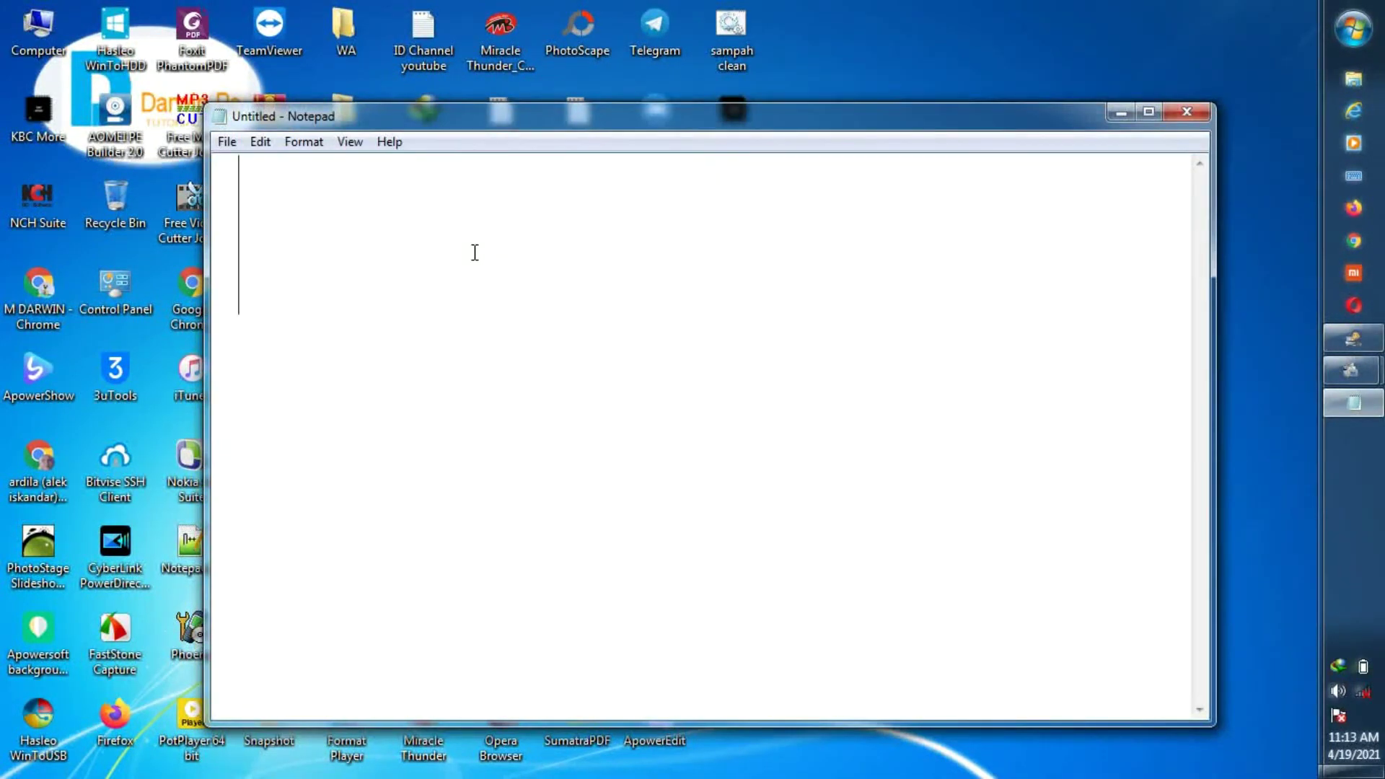
{"action": "type", "text": "INS"}
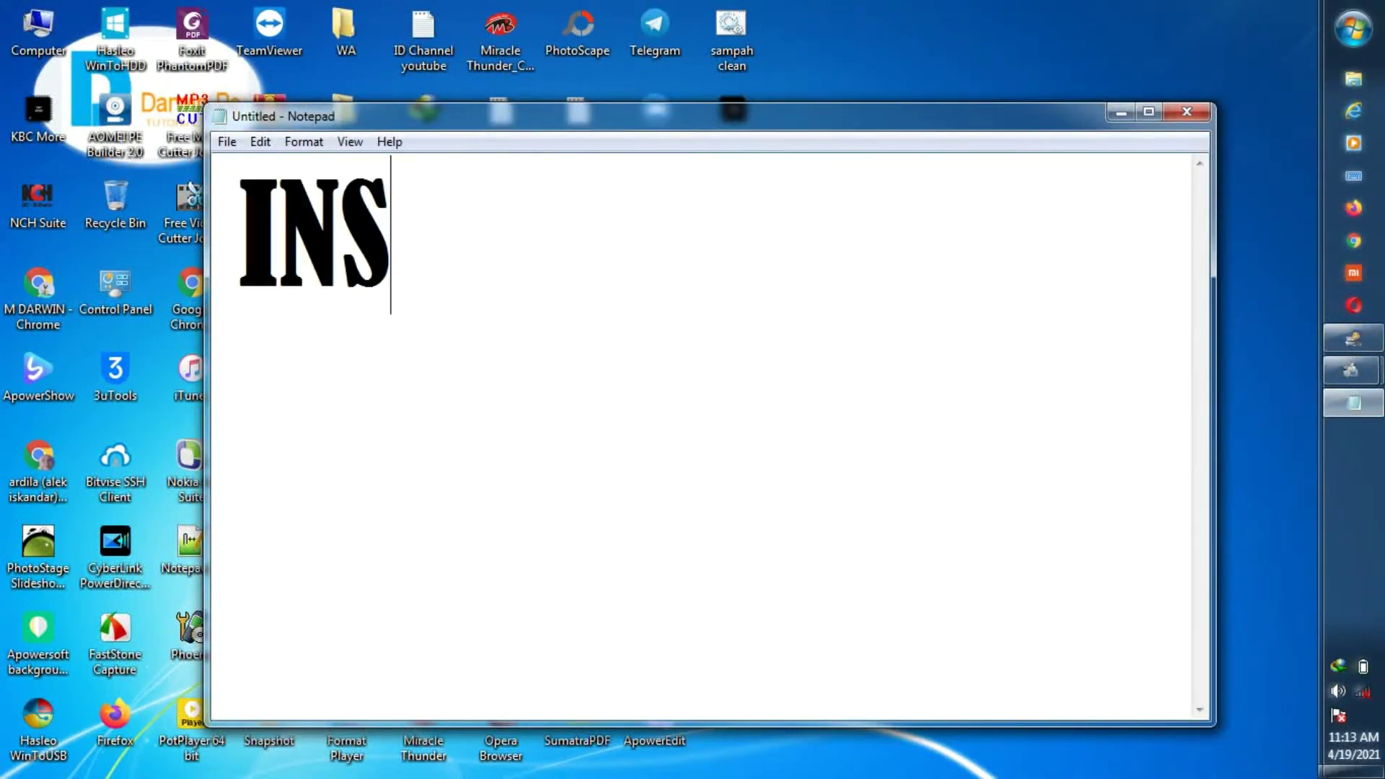
{"action": "type", "text": "ET USB "}
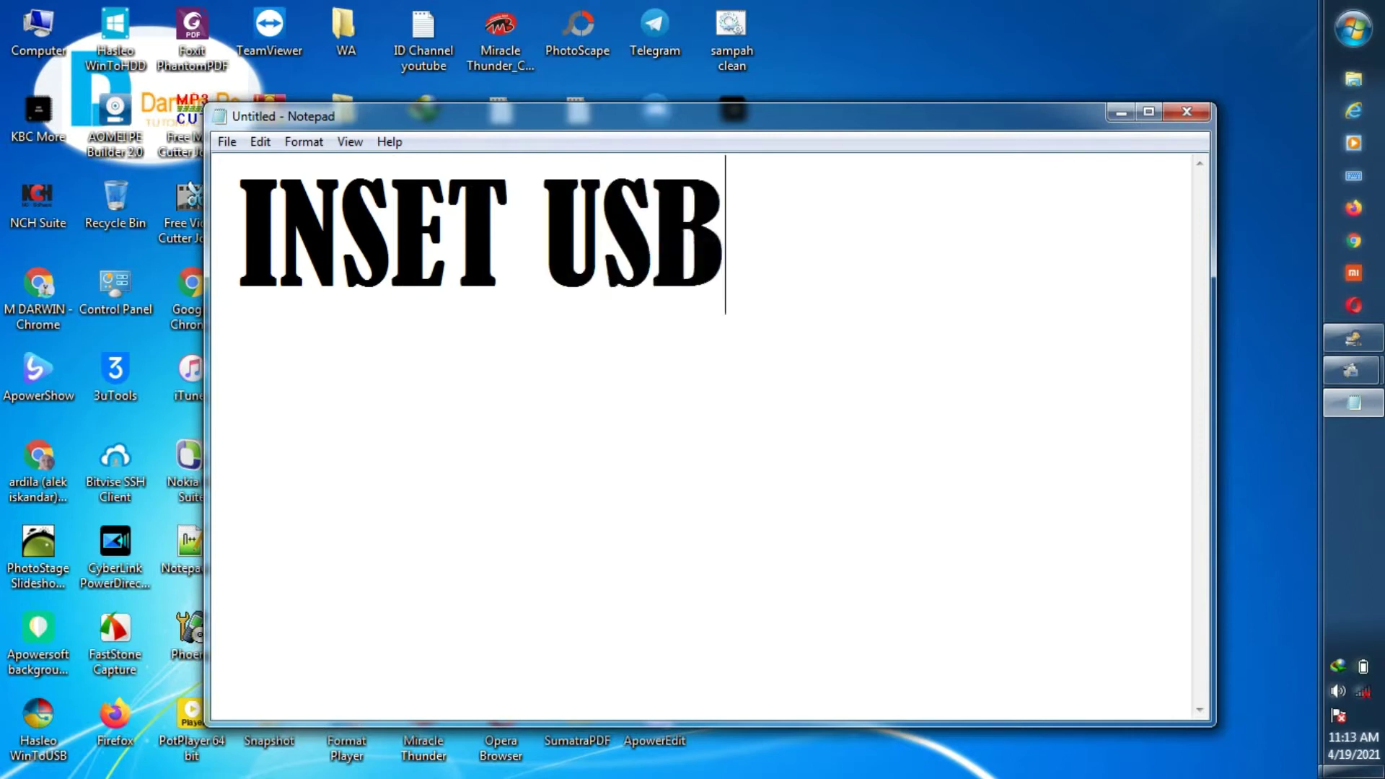
{"action": "type", "text": "F"}
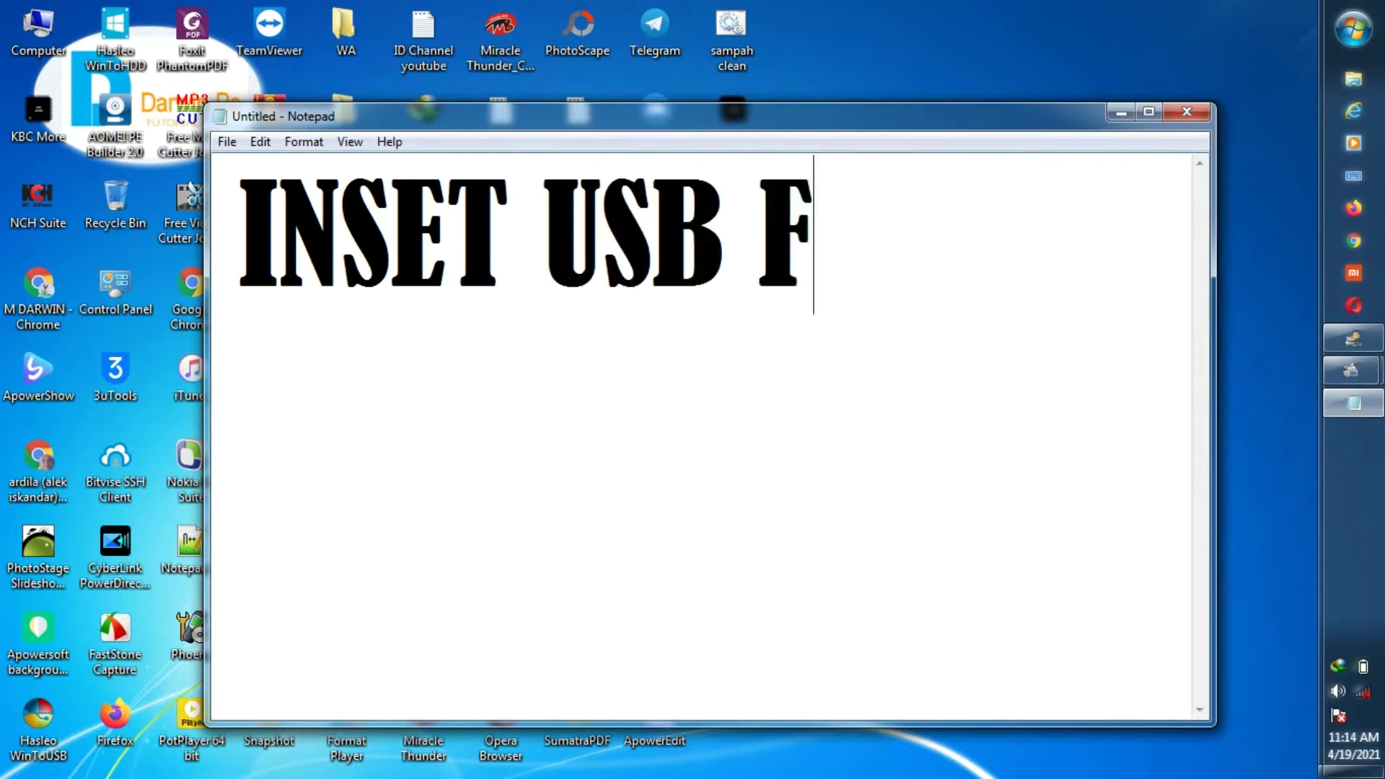
{"action": "type", "text": "IRST"}
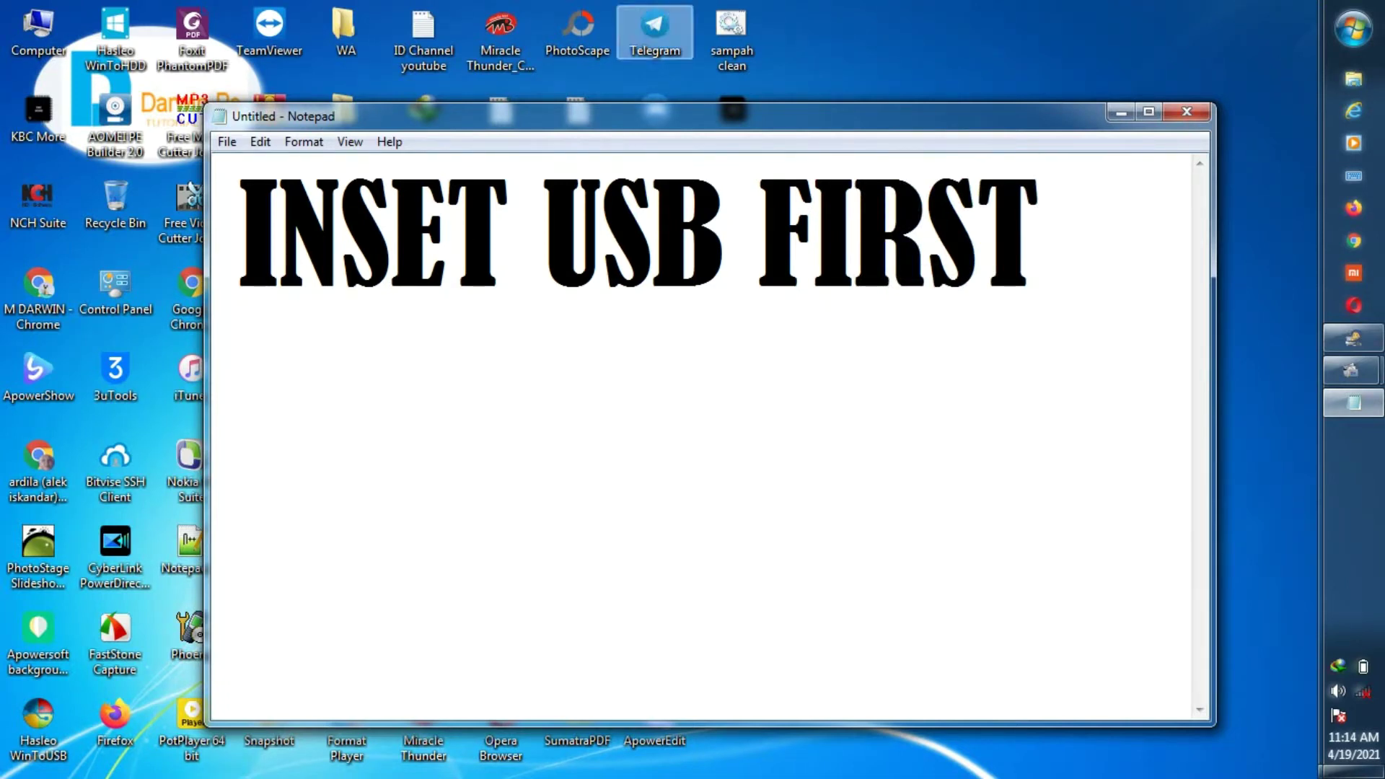
Step: Check the AIO BOOT (F:) USB drive in Computer and extract the AIO Boot files to it with automatic bootloader installation
{"action": "left_click", "coordinate": [1116, 114]}
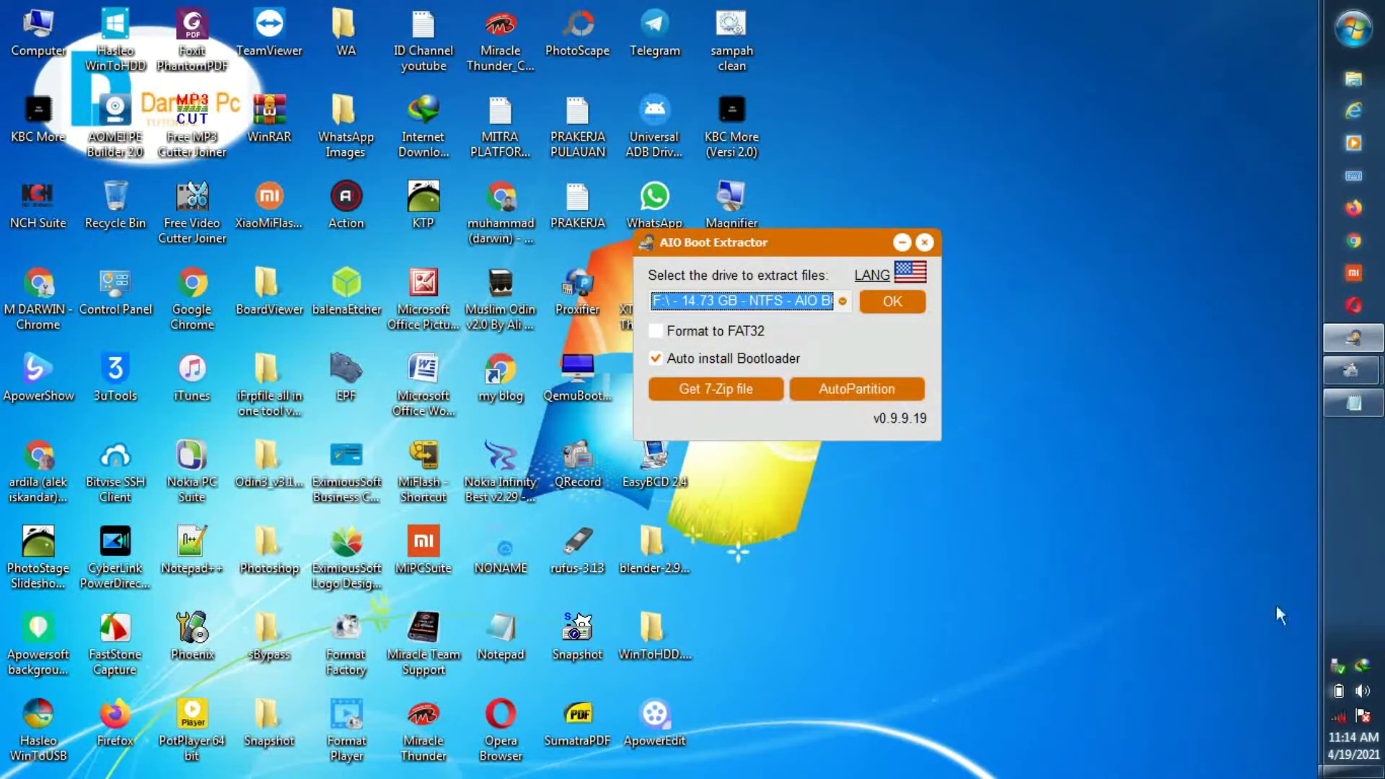
{"action": "double_click", "coordinate": [42, 33]}
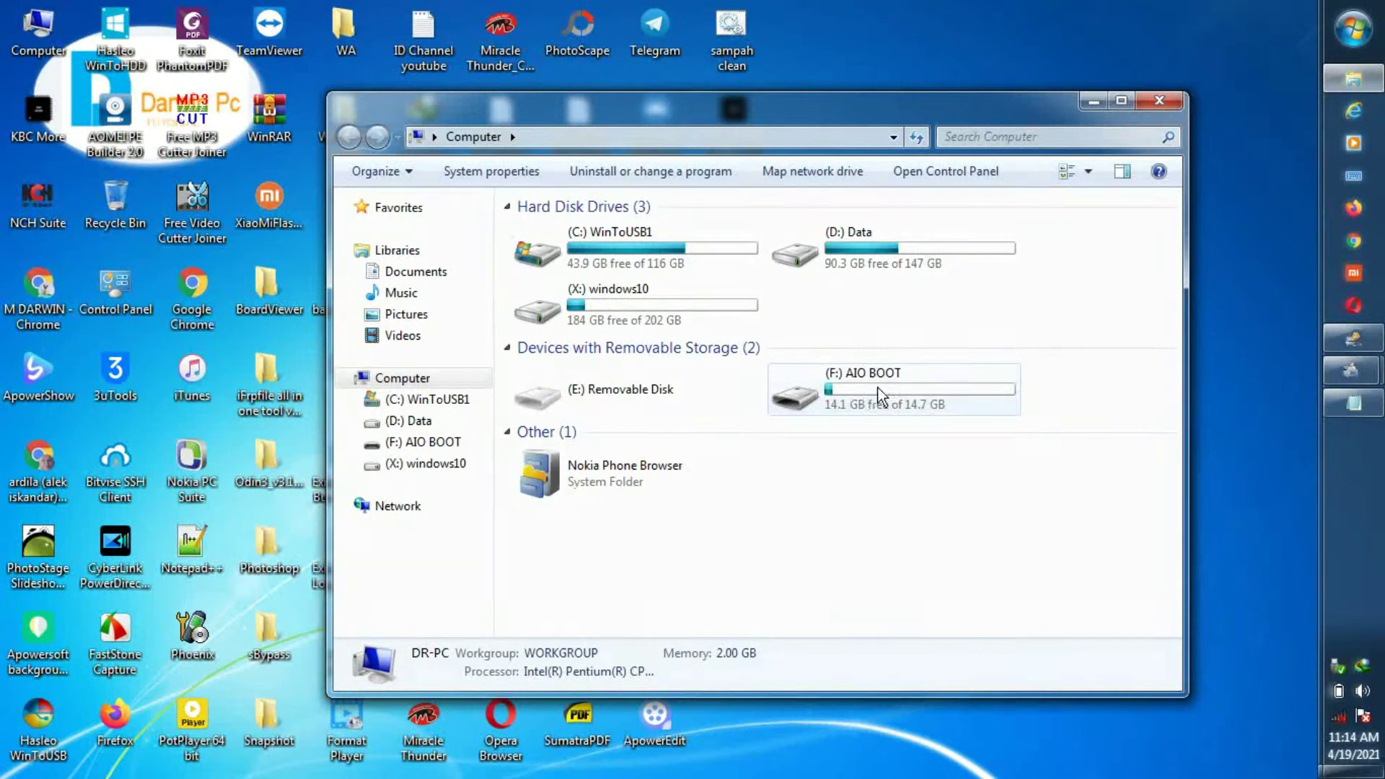
{"action": "left_click", "coordinate": [880, 396]}
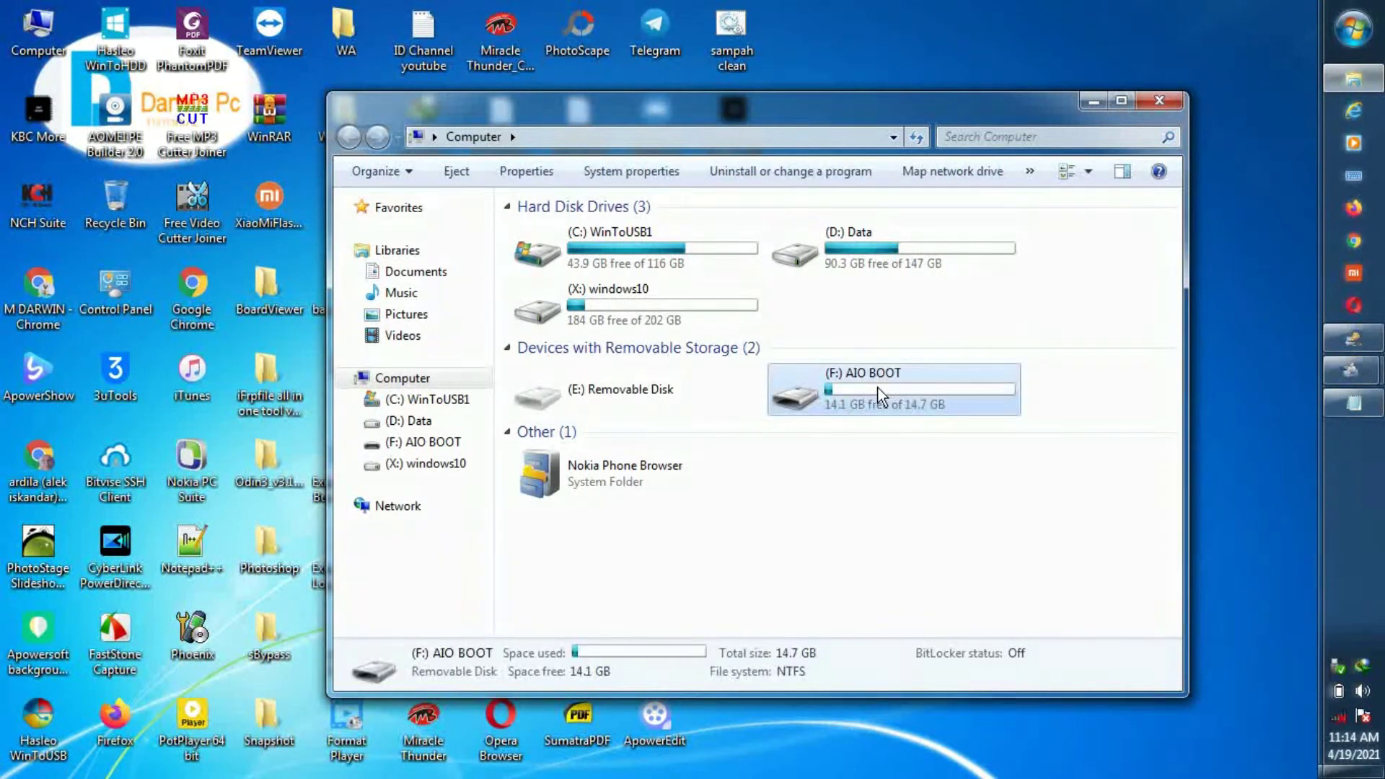
{"action": "left_click", "coordinate": [1163, 99]}
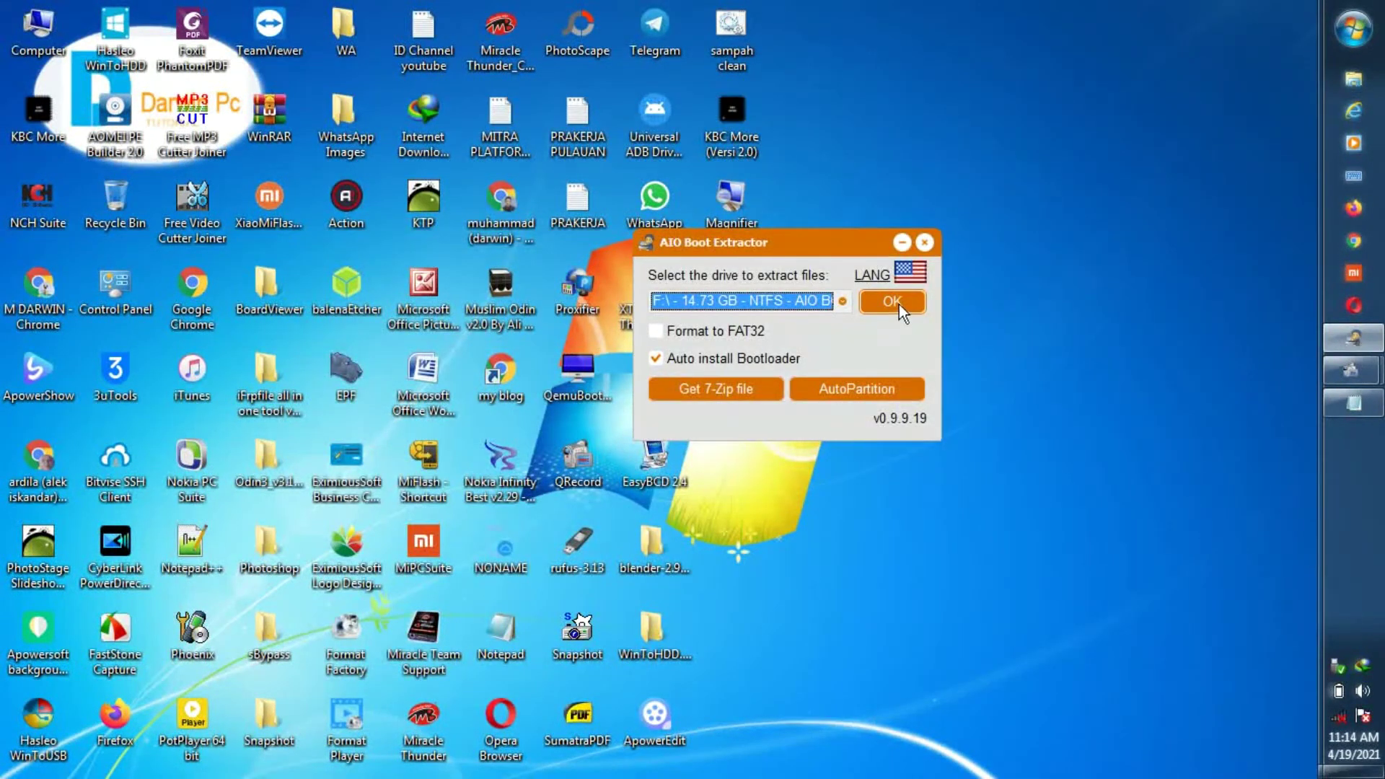
{"action": "left_click", "coordinate": [894, 302]}
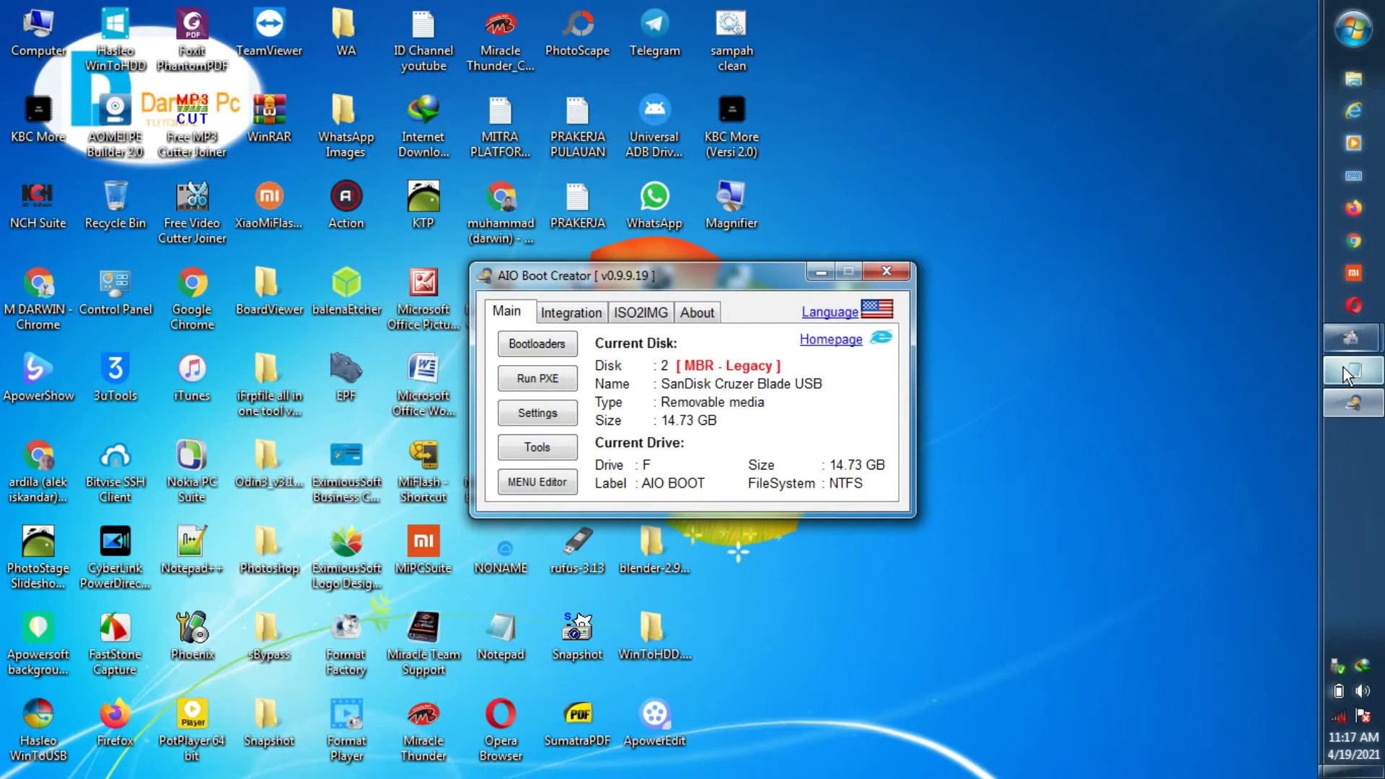
Step: Bring back the Notepad note and replace its text with "READY SILAHKAN" followed by a new line "PILIH YANG SOBAT SUKA"
{"action": "mouse_move", "coordinate": [1343, 367]}
{"action": "left_click", "coordinate": [1155, 396]}
{"action": "left_click_drag", "start_coordinate": [1043, 303], "coordinate": [115, 281]}
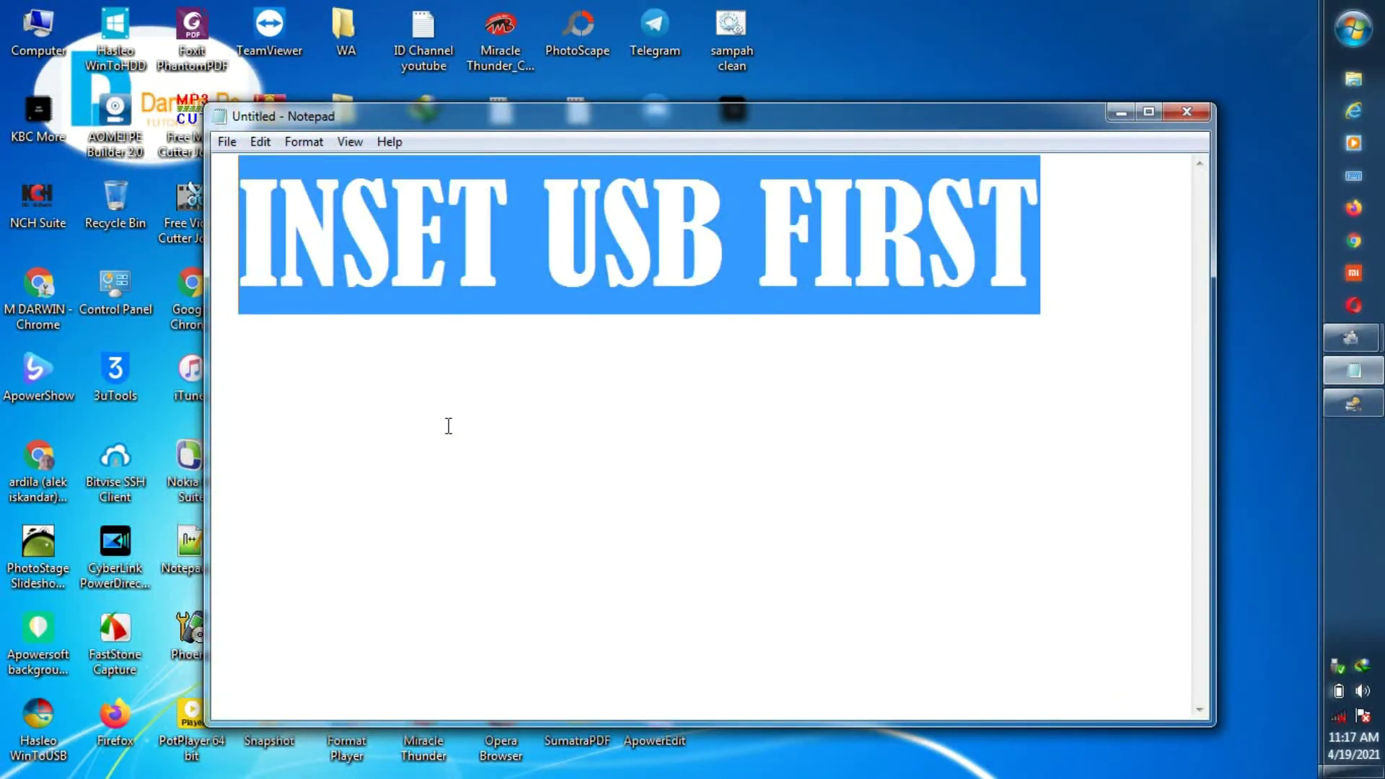
{"action": "type", "text": "READ"}
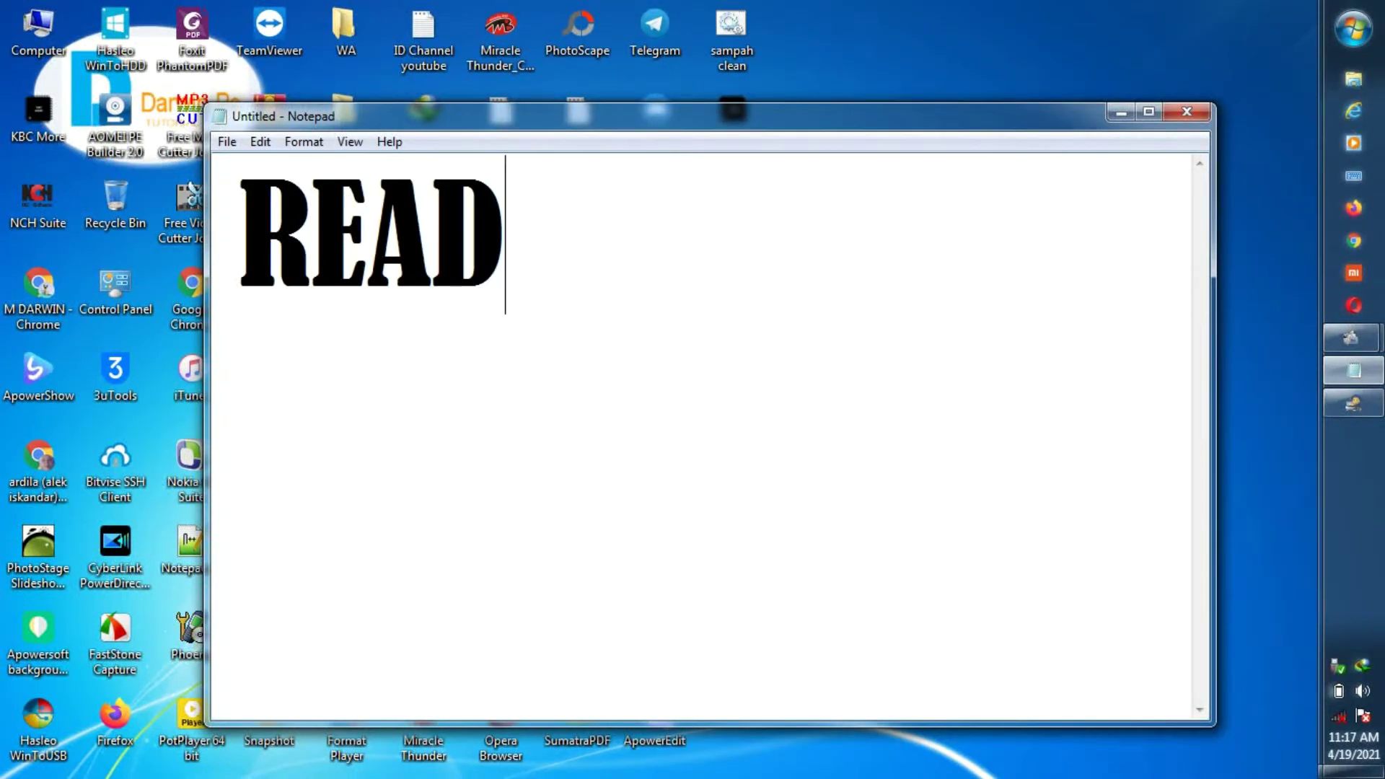
{"action": "type", "text": "Y S"}
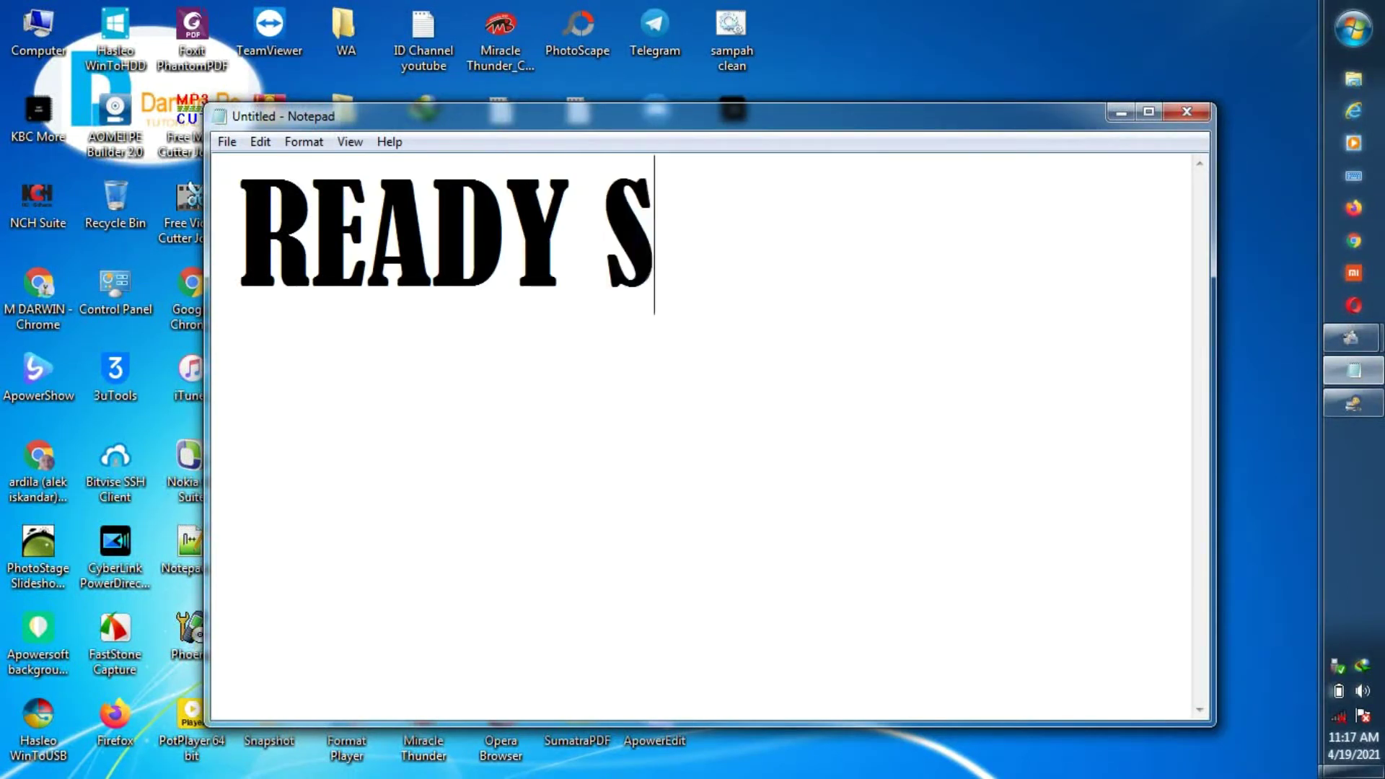
{"action": "type", "text": "ILAHKAN"}
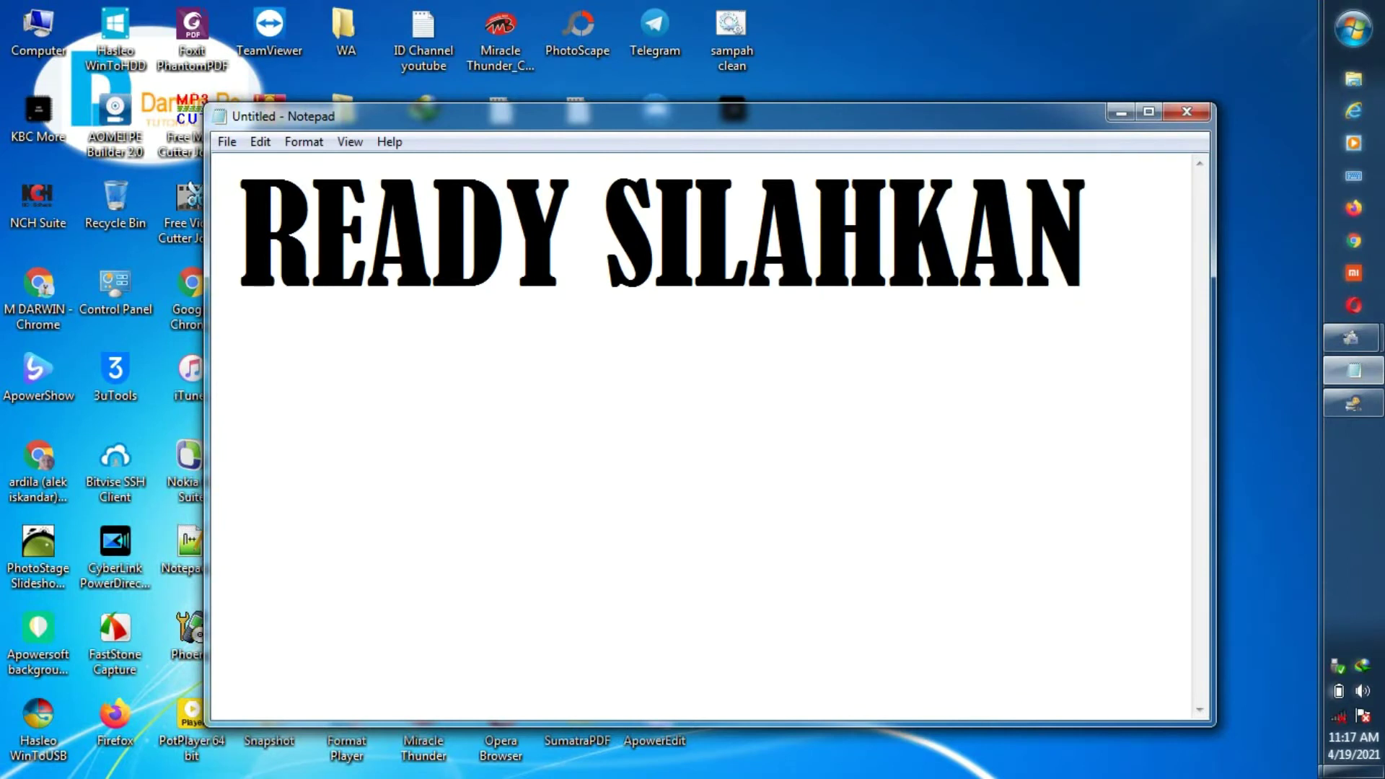
{"action": "key", "text": "Return"}
{"action": "type", "text": "PILIH "}
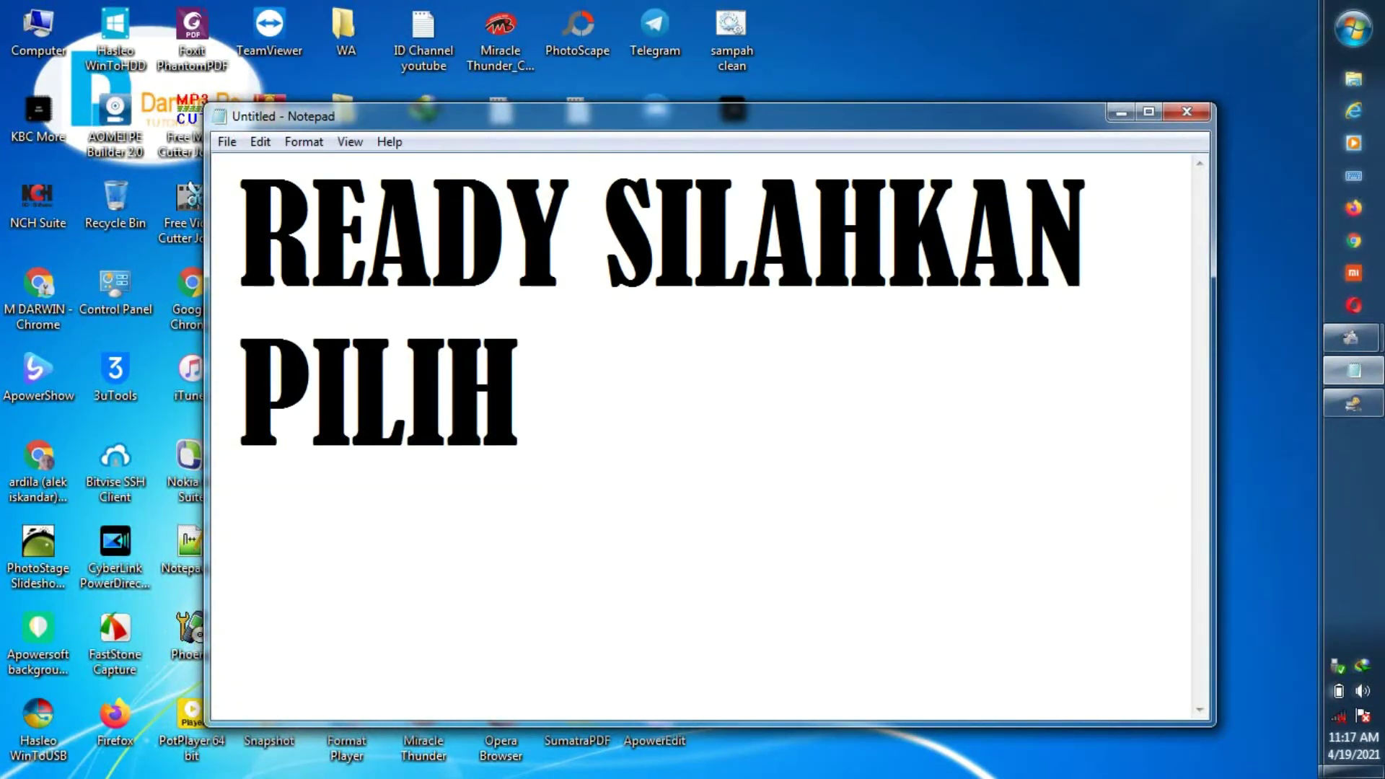
{"action": "type", "text": "YANG S"}
{"action": "type", "text": "OBAT SU"}
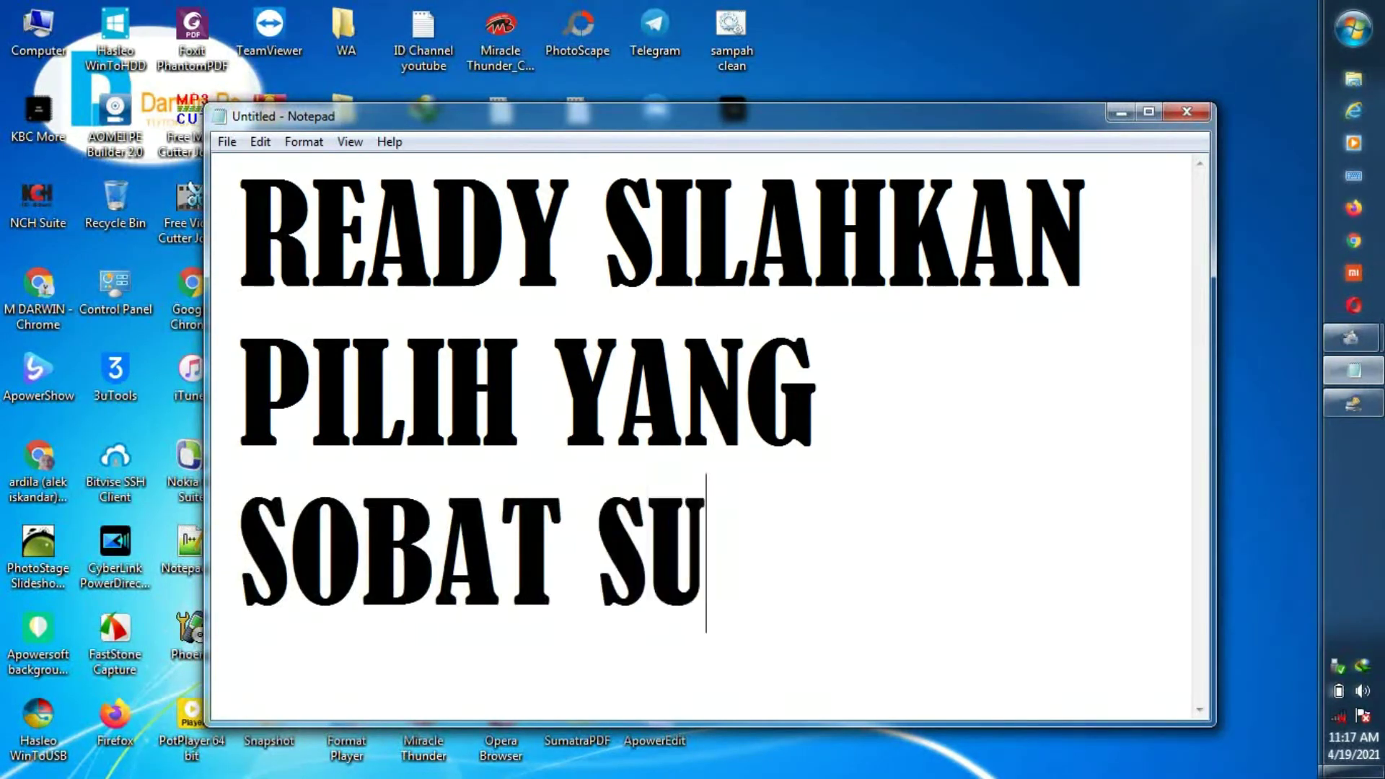
{"action": "type", "text": "KA"}
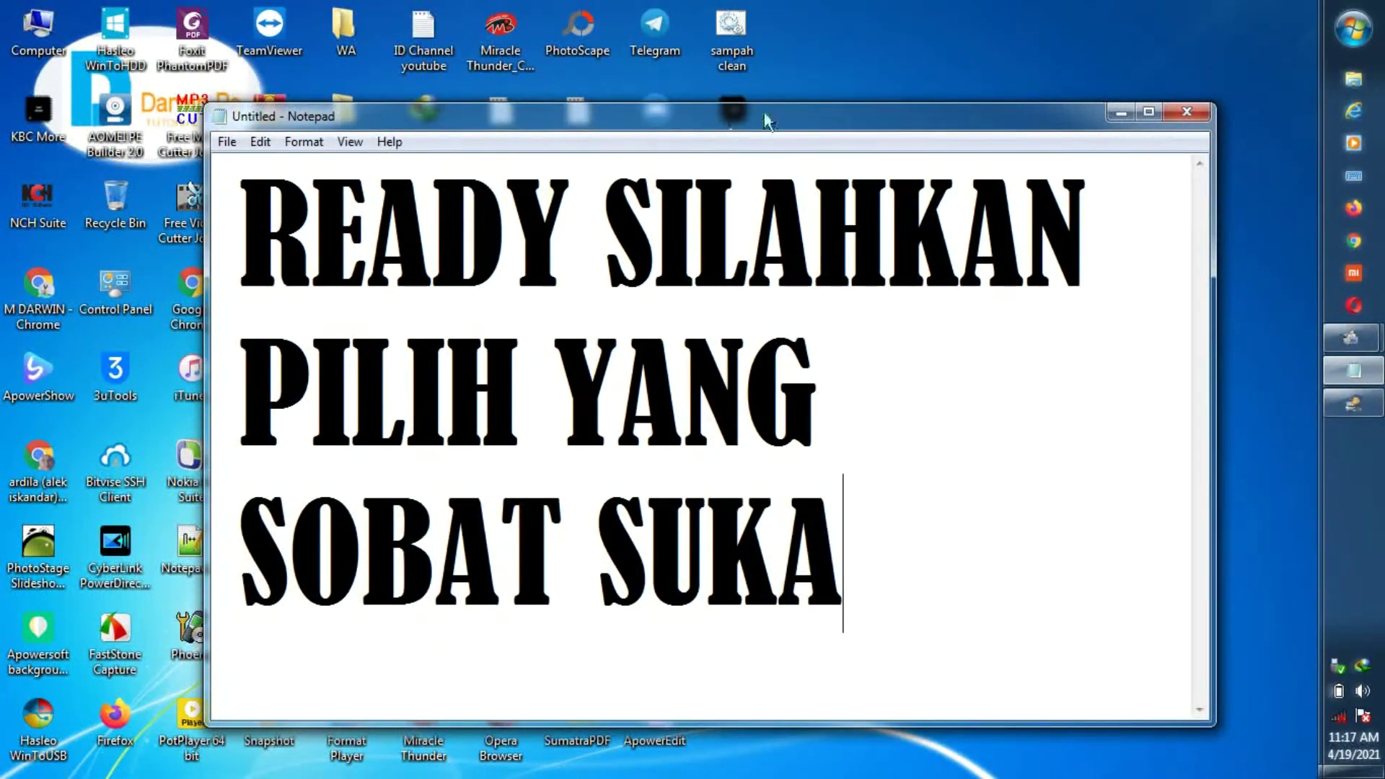
Step: Hide the note, check the Bootloaders options in AIO Boot Creator without installing any, and show the Integration settings
{"action": "left_click", "coordinate": [1121, 114]}
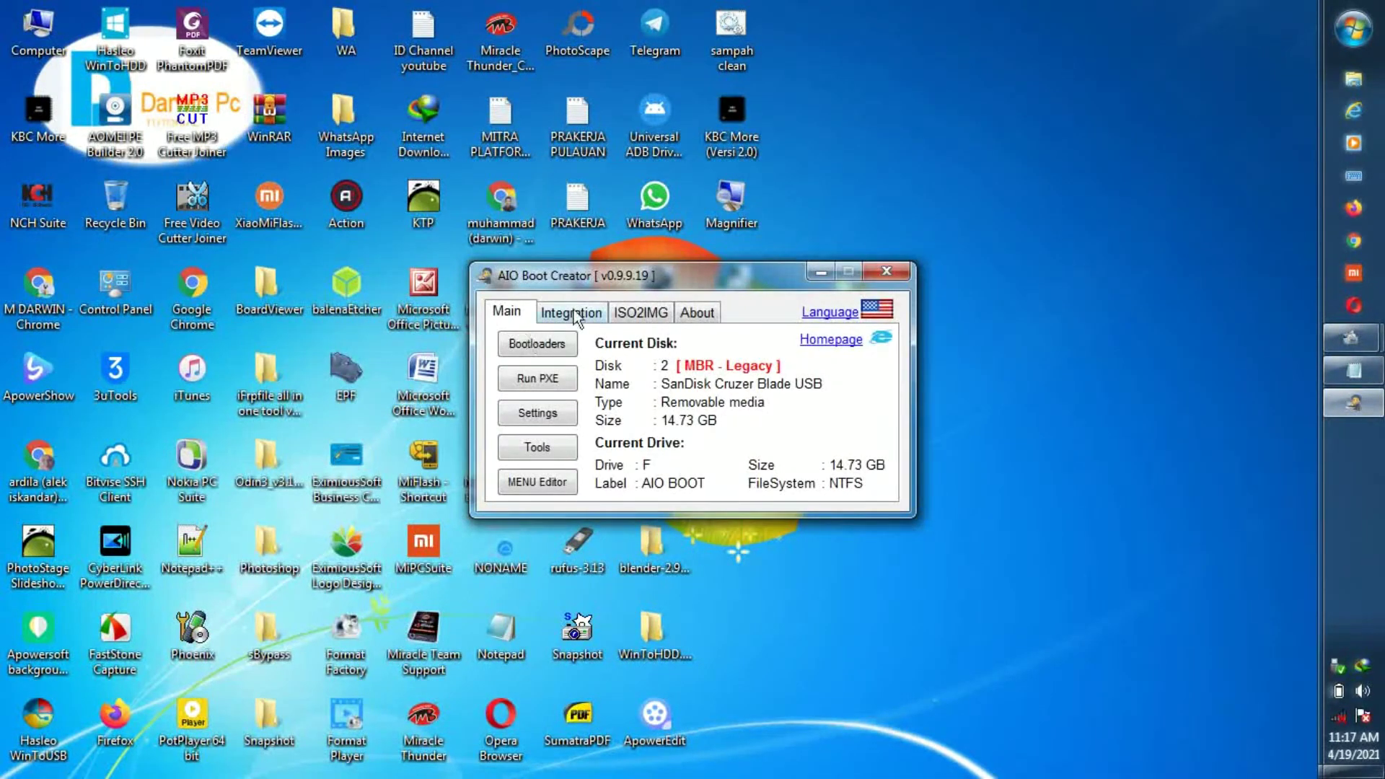
{"action": "left_click", "coordinate": [552, 346]}
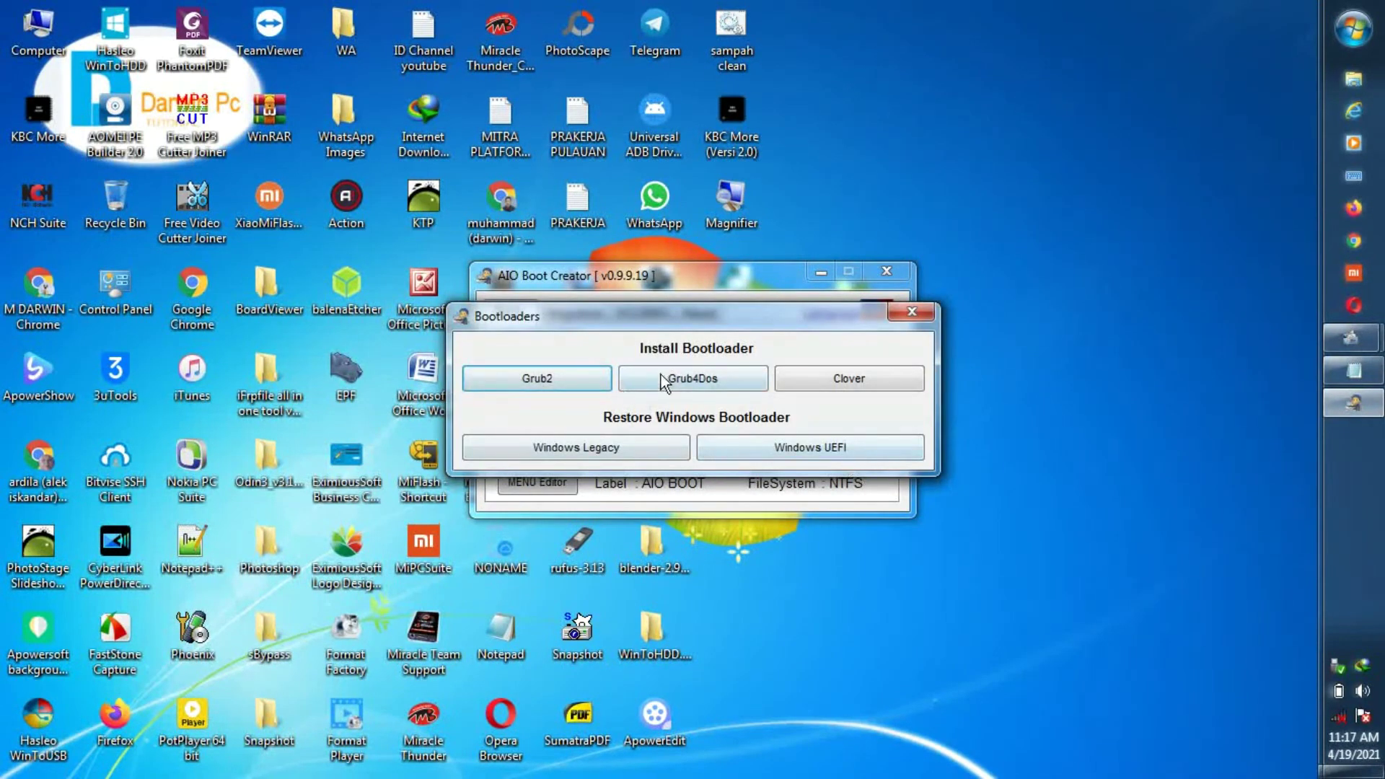
{"action": "left_click", "coordinate": [911, 313]}
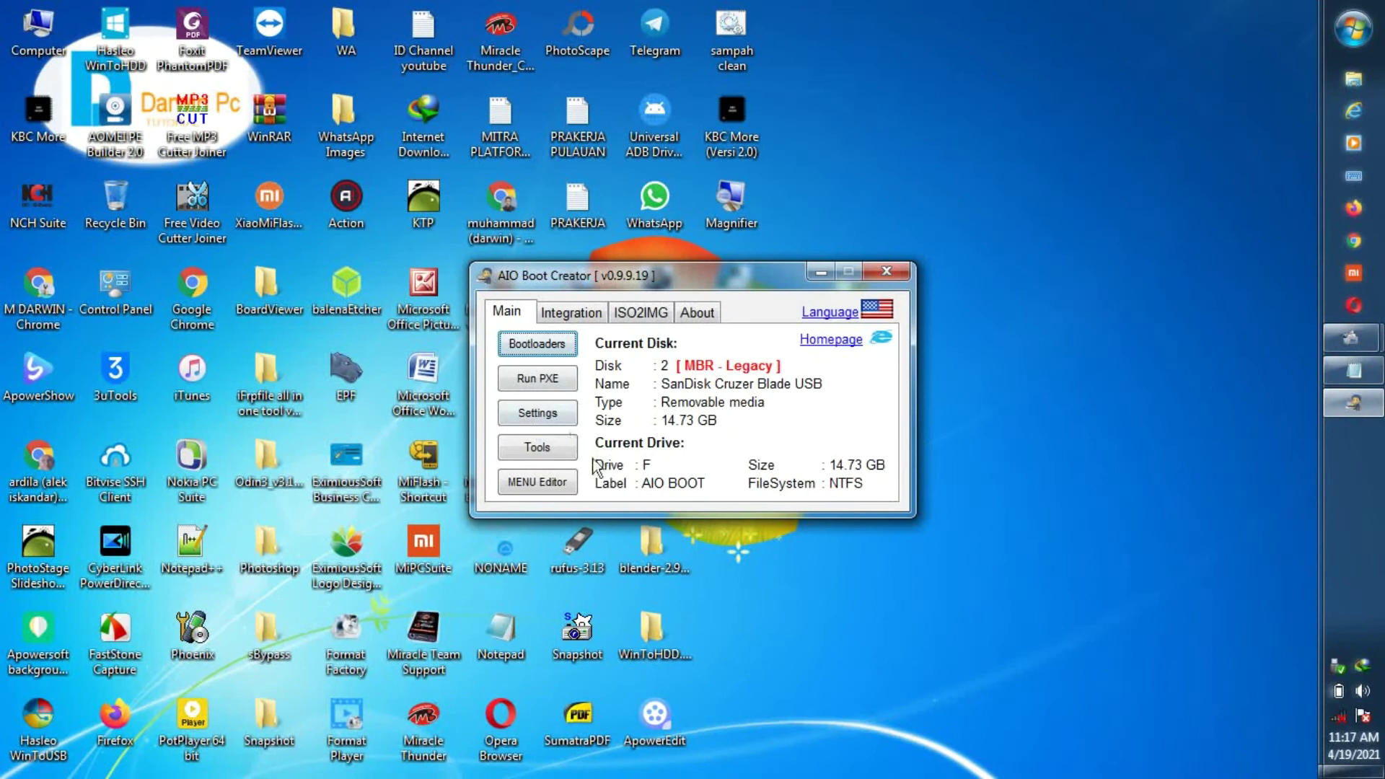
{"action": "left_click", "coordinate": [577, 313]}
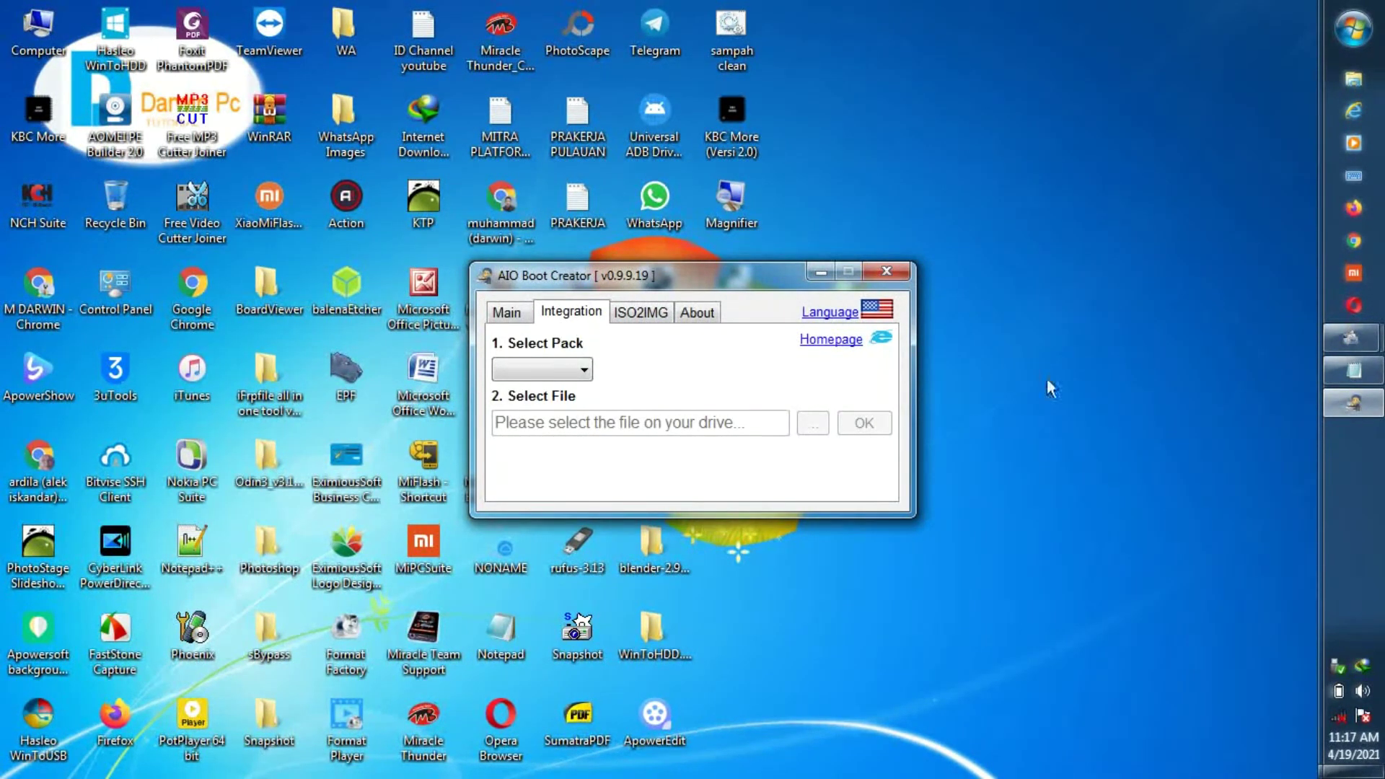
Step: Return to the Notepad note and replace its text with "INTEGRATION" and a second line "UNTUK INSTALL LINUX OS"
{"action": "mouse_move", "coordinate": [1354, 371]}
{"action": "left_click", "coordinate": [1134, 398]}
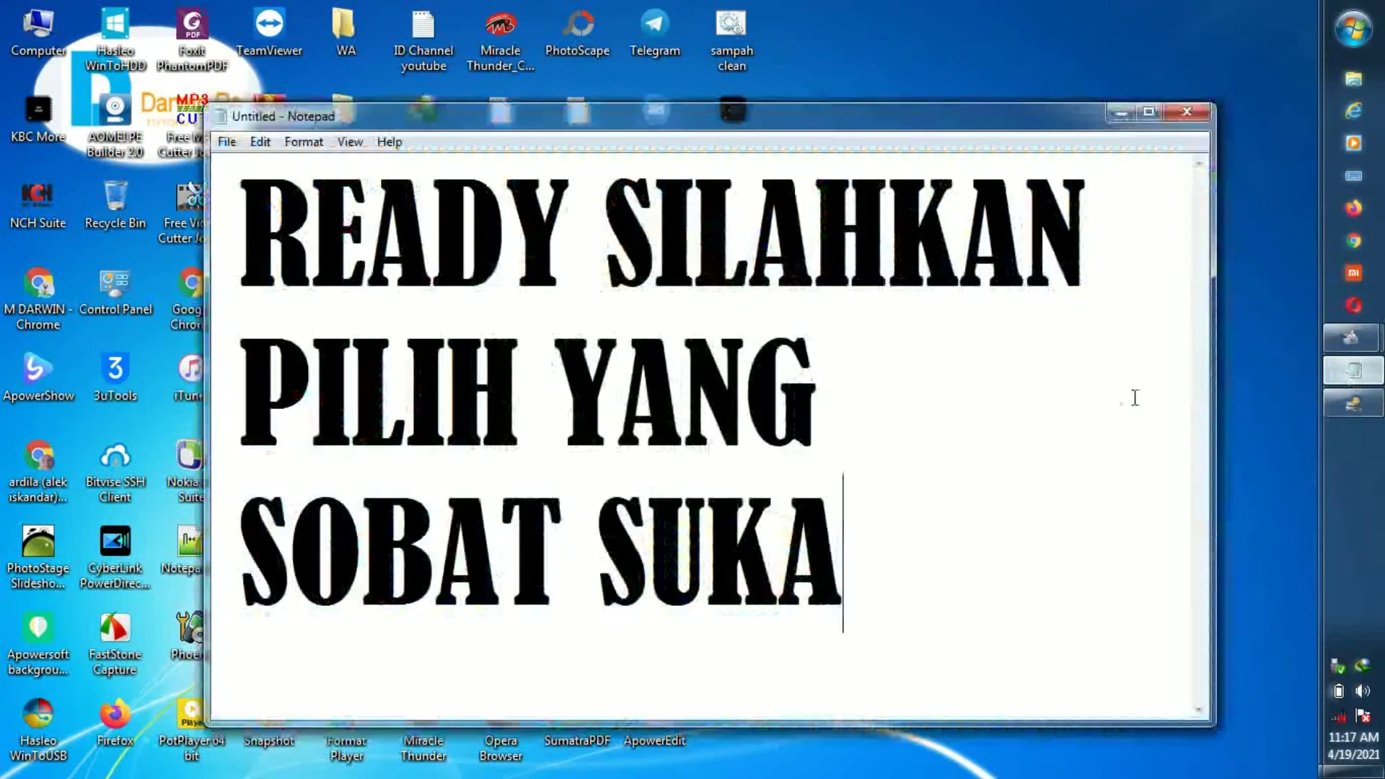
{"action": "left_click_drag", "start_coordinate": [881, 559], "coordinate": [155, 235]}
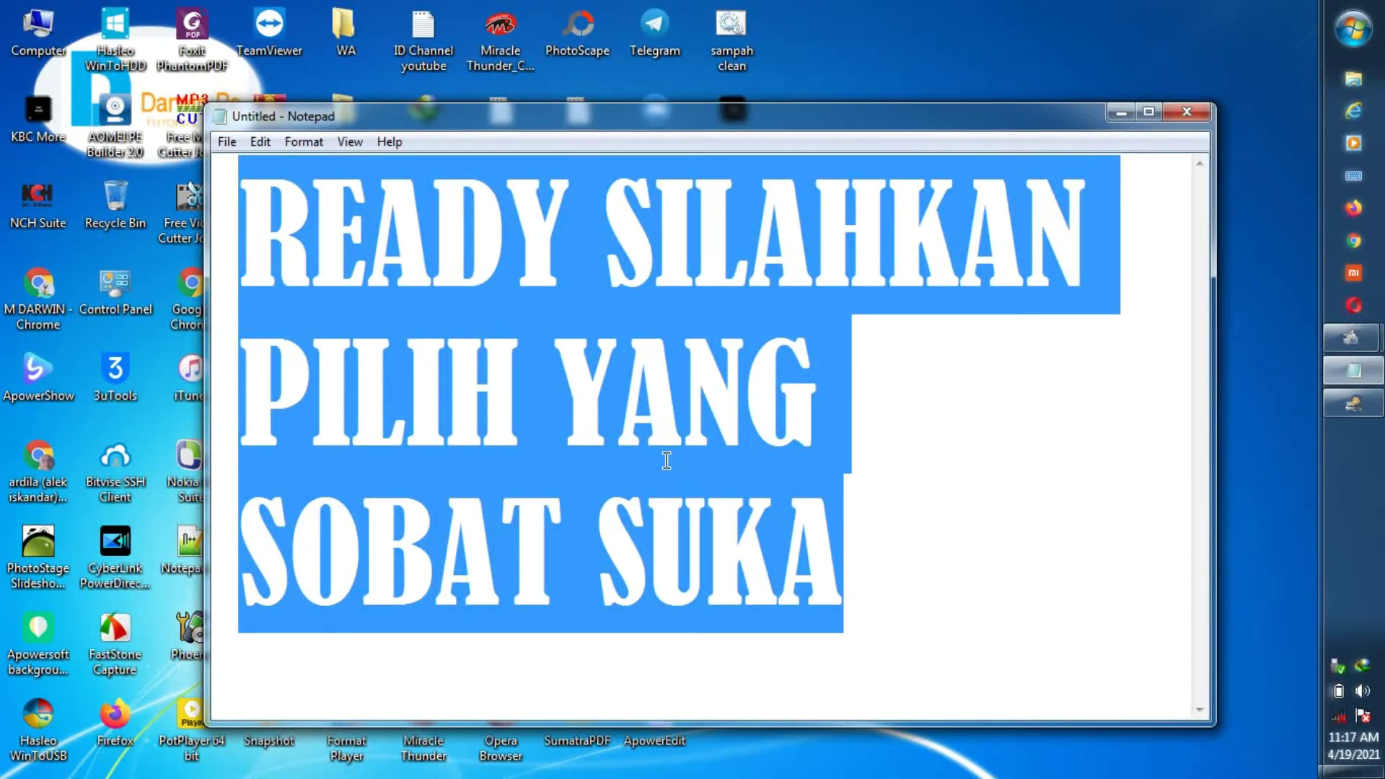
{"action": "type", "text": "INT"}
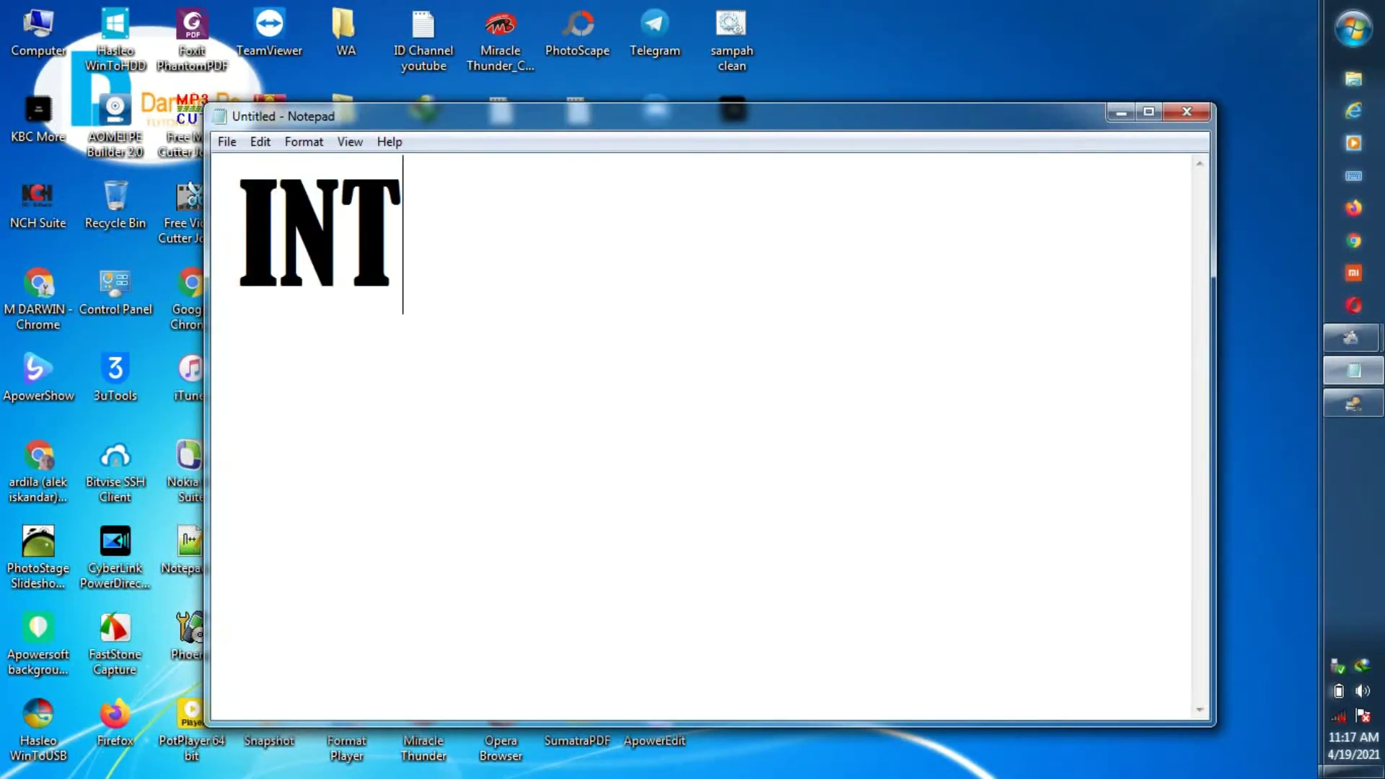
{"action": "type", "text": "EGRA"}
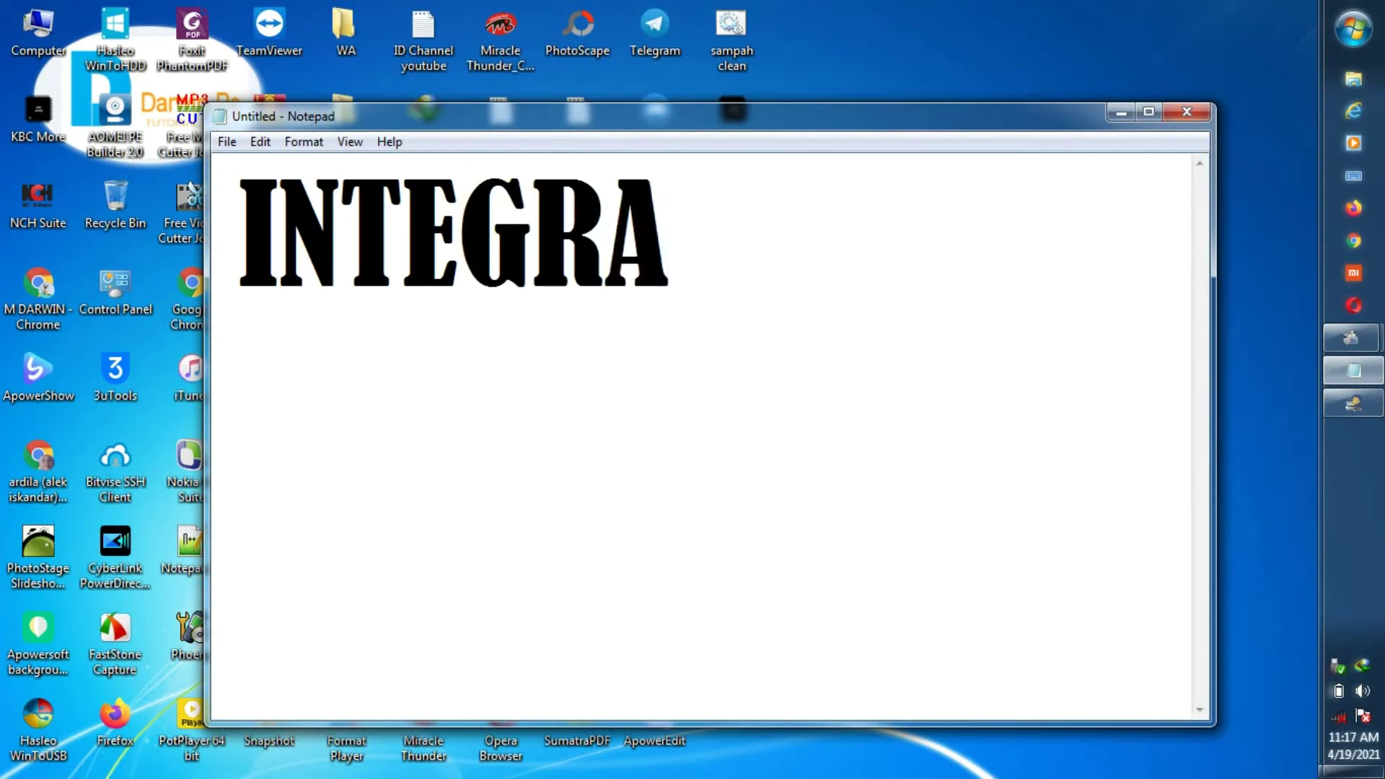
{"action": "type", "text": "TION"}
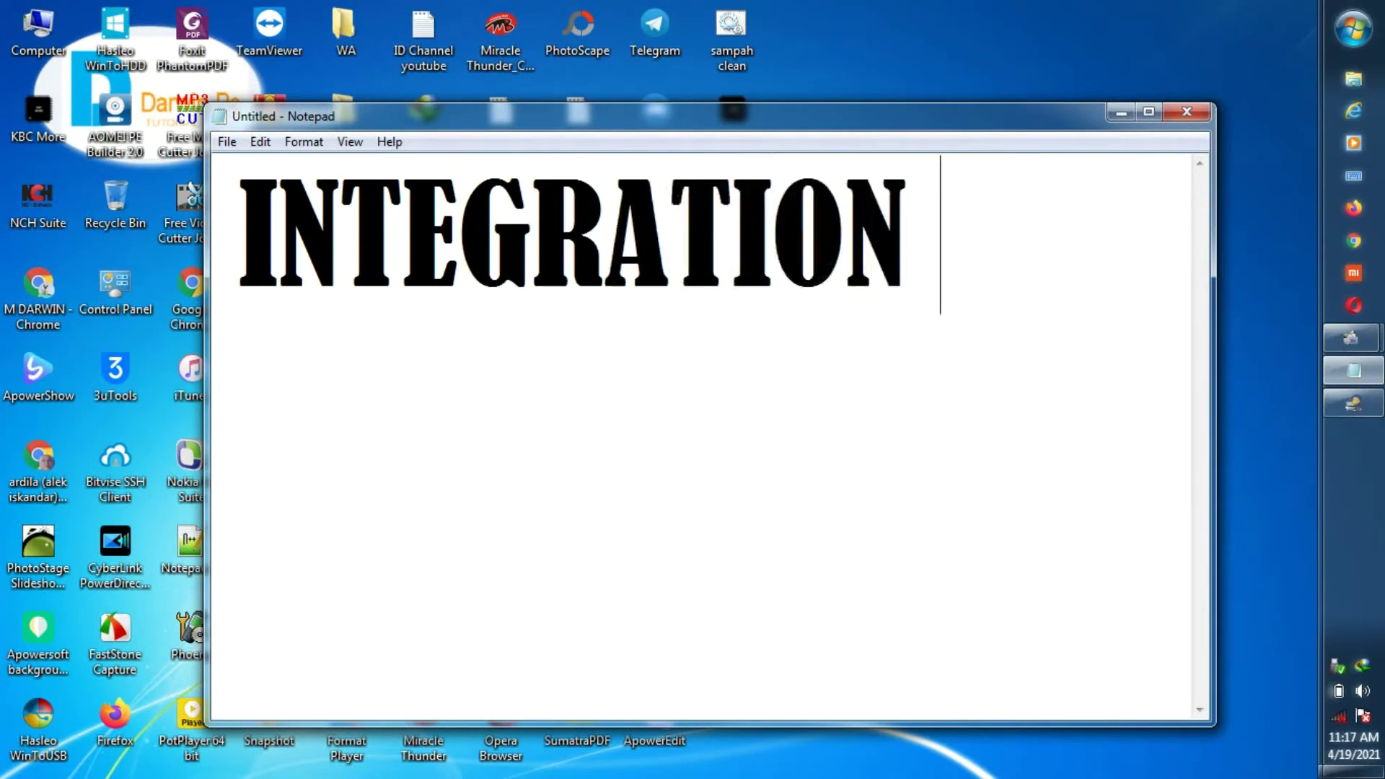
{"action": "key", "text": "Return"}
{"action": "type", "text": "UNTUK"}
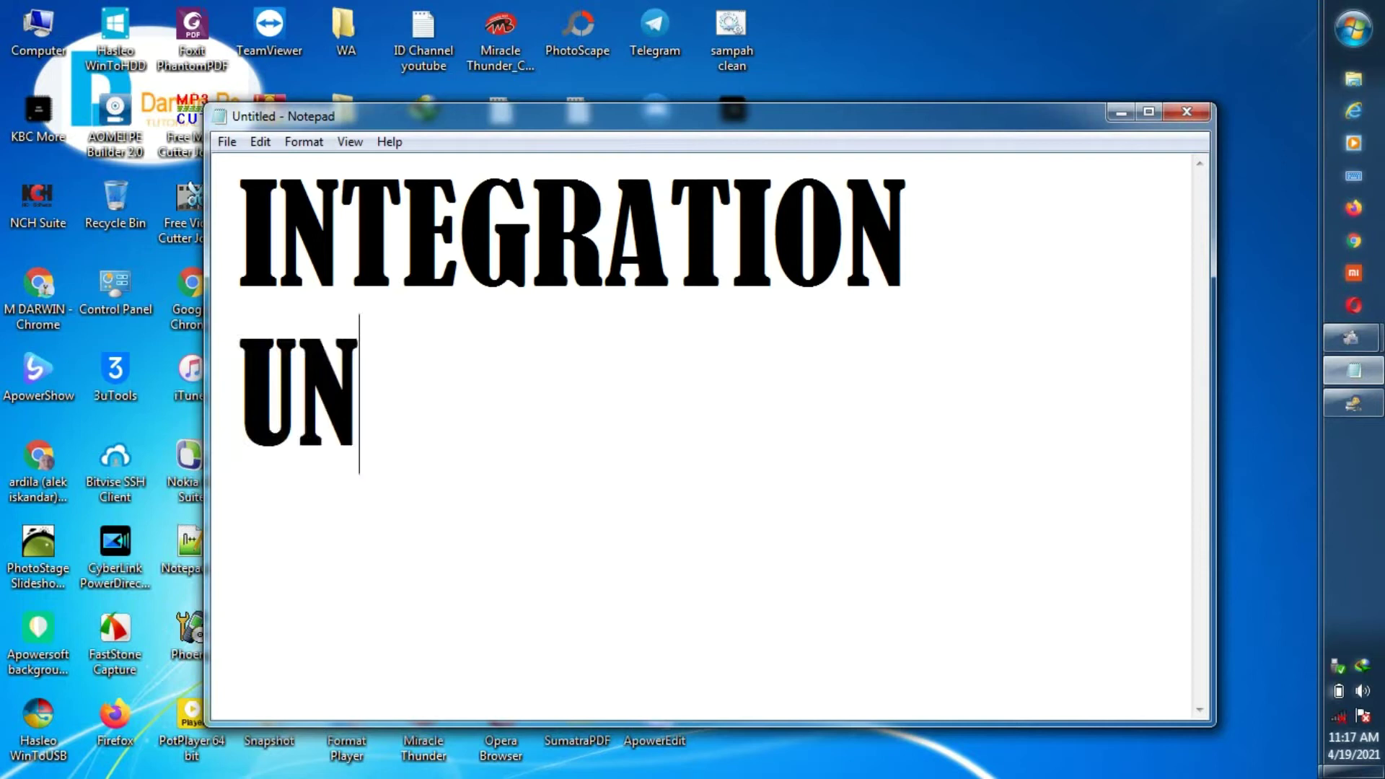
{"action": "type", "text": " I"}
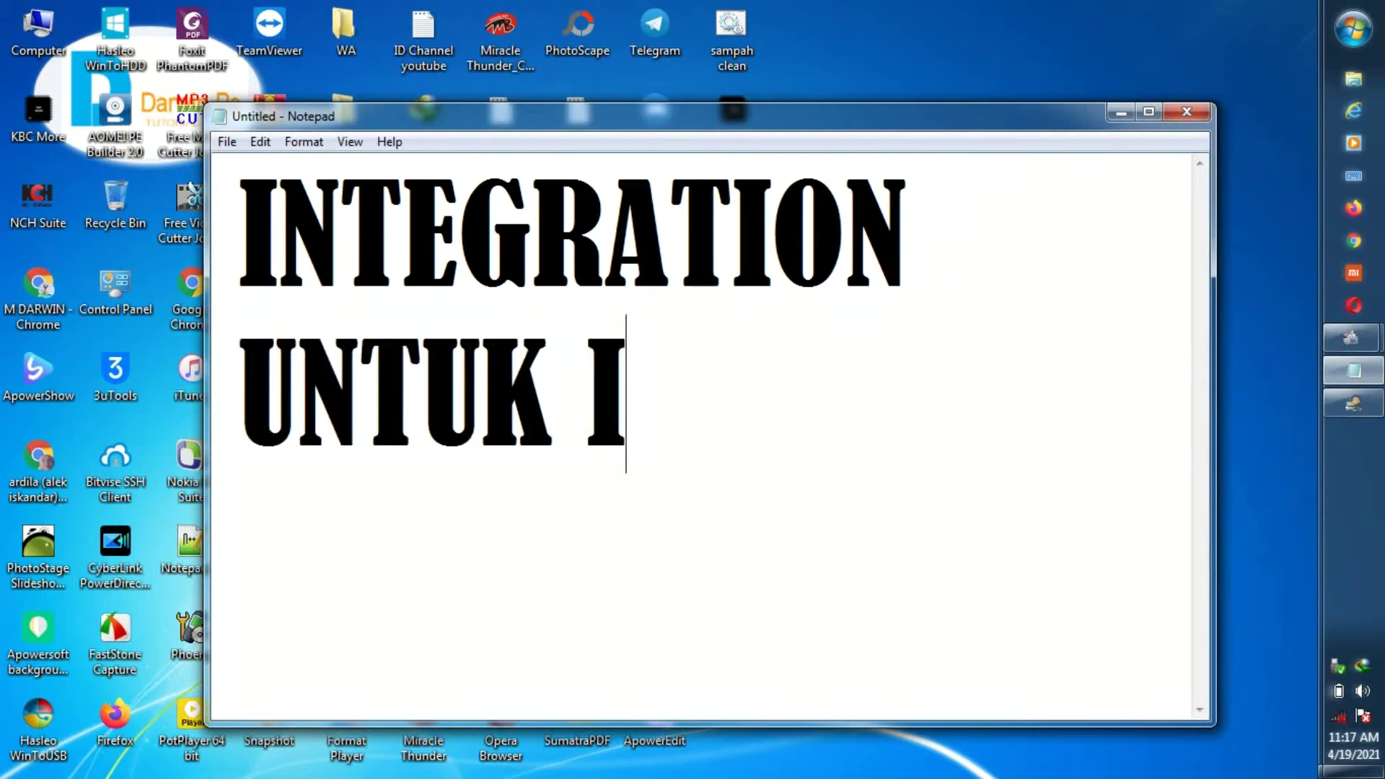
{"action": "type", "text": "NSTA"}
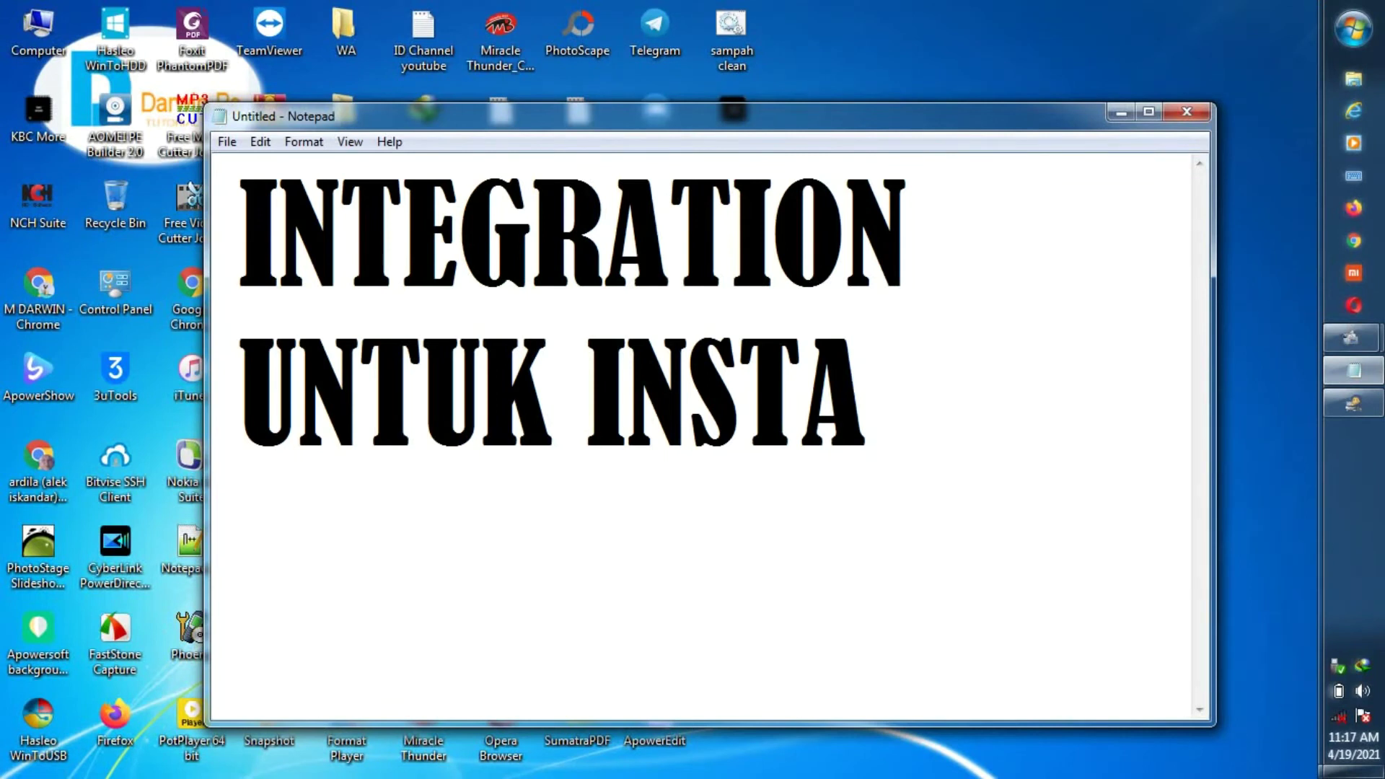
{"action": "type", "text": "LL LINU"}
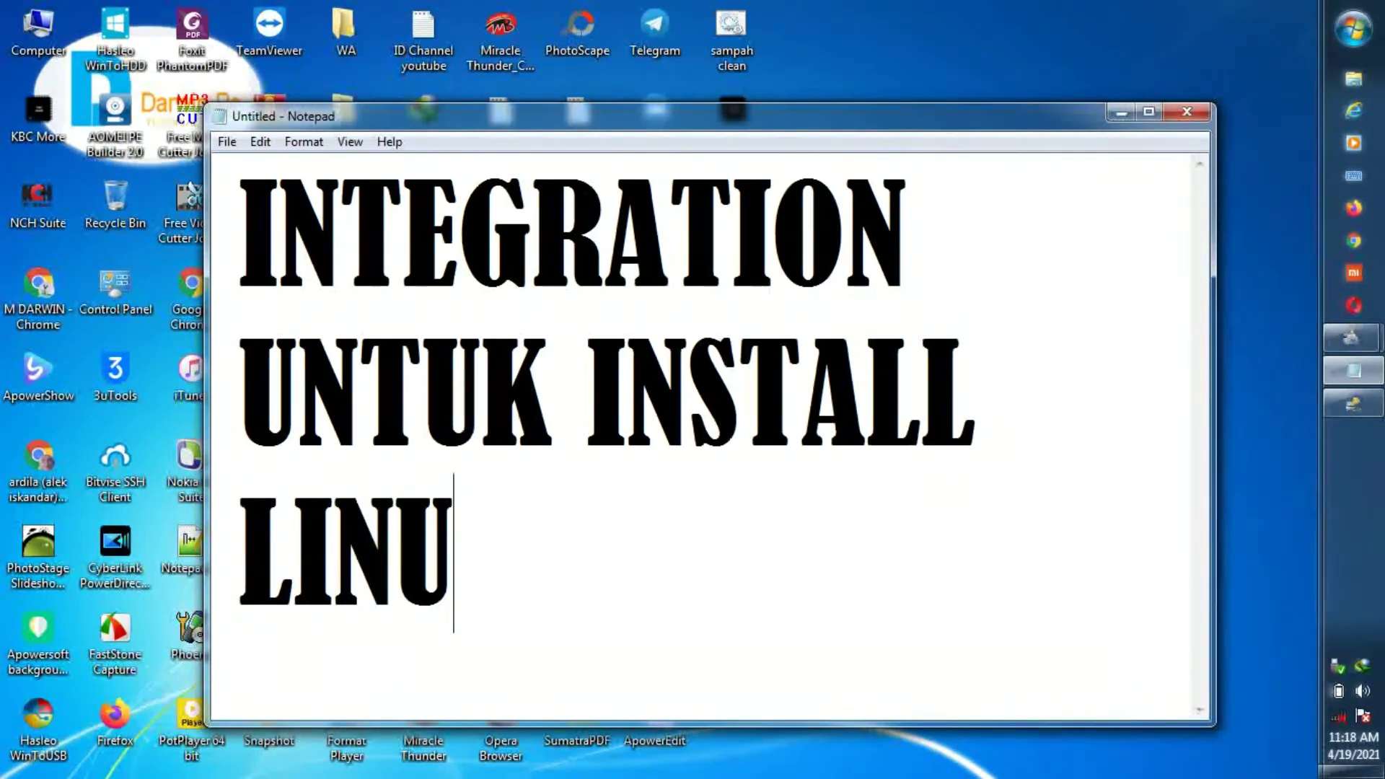
{"action": "type", "text": "X OS "}
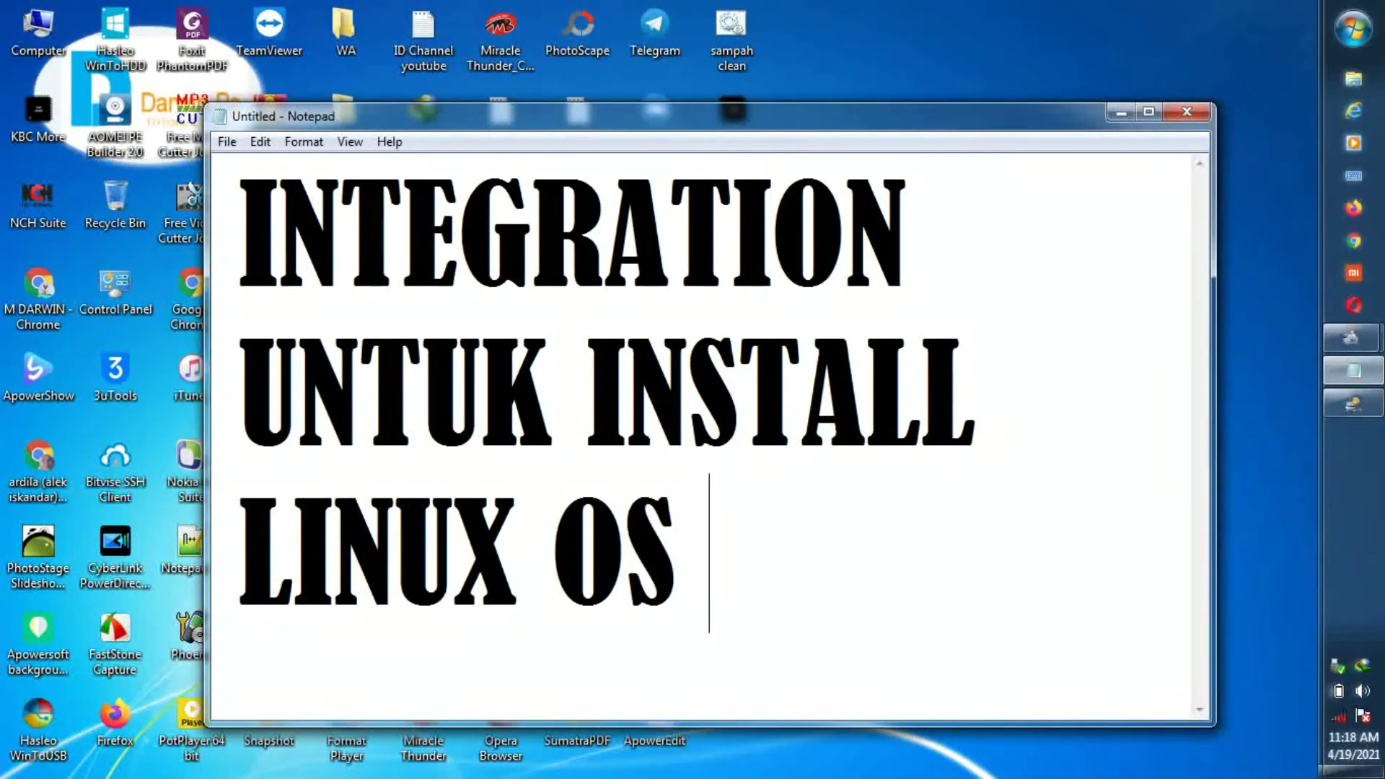
Step: Continue the note's second line with "WINDOWS PE" and add a new line "DLCD BOTT DAN MASIH BANYAK LAGI"
{"action": "type", "text": "WIN"}
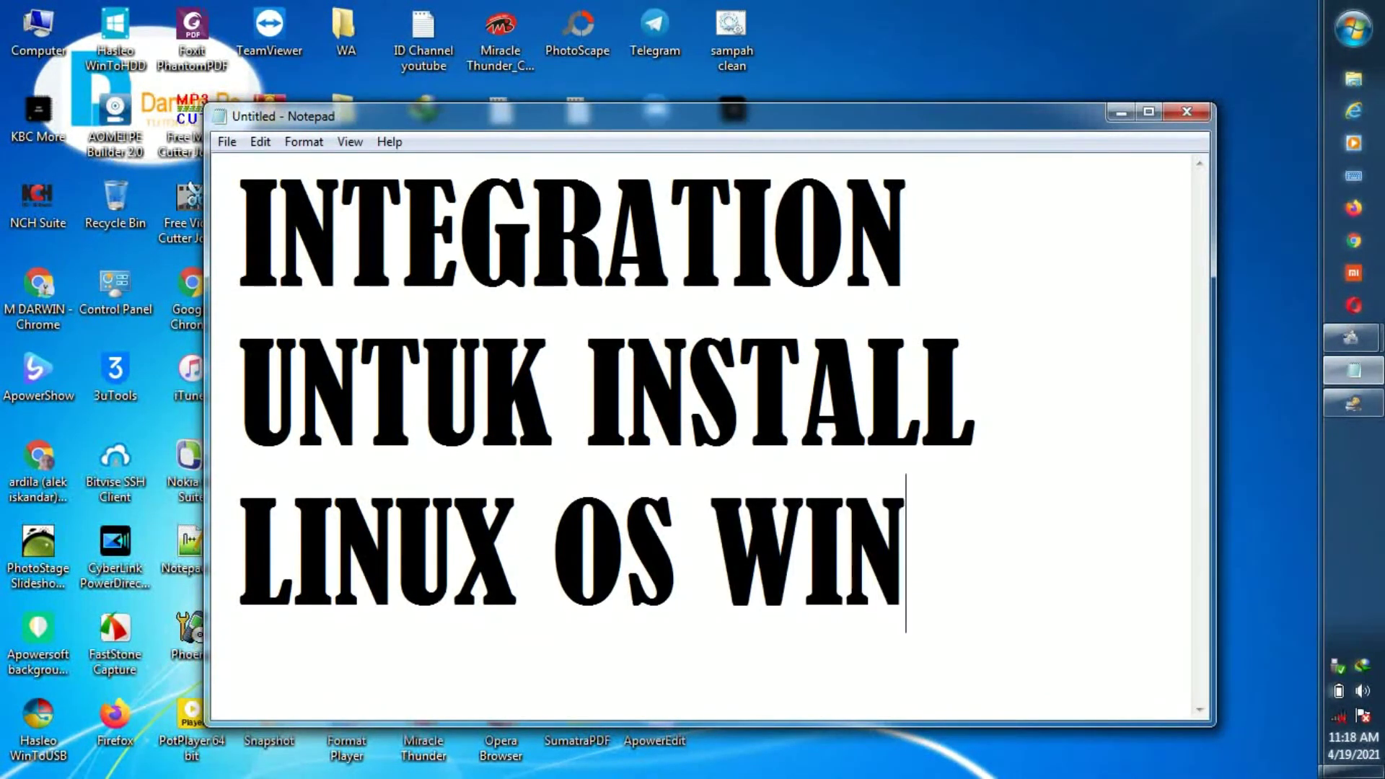
{"action": "type", "text": "DO"}
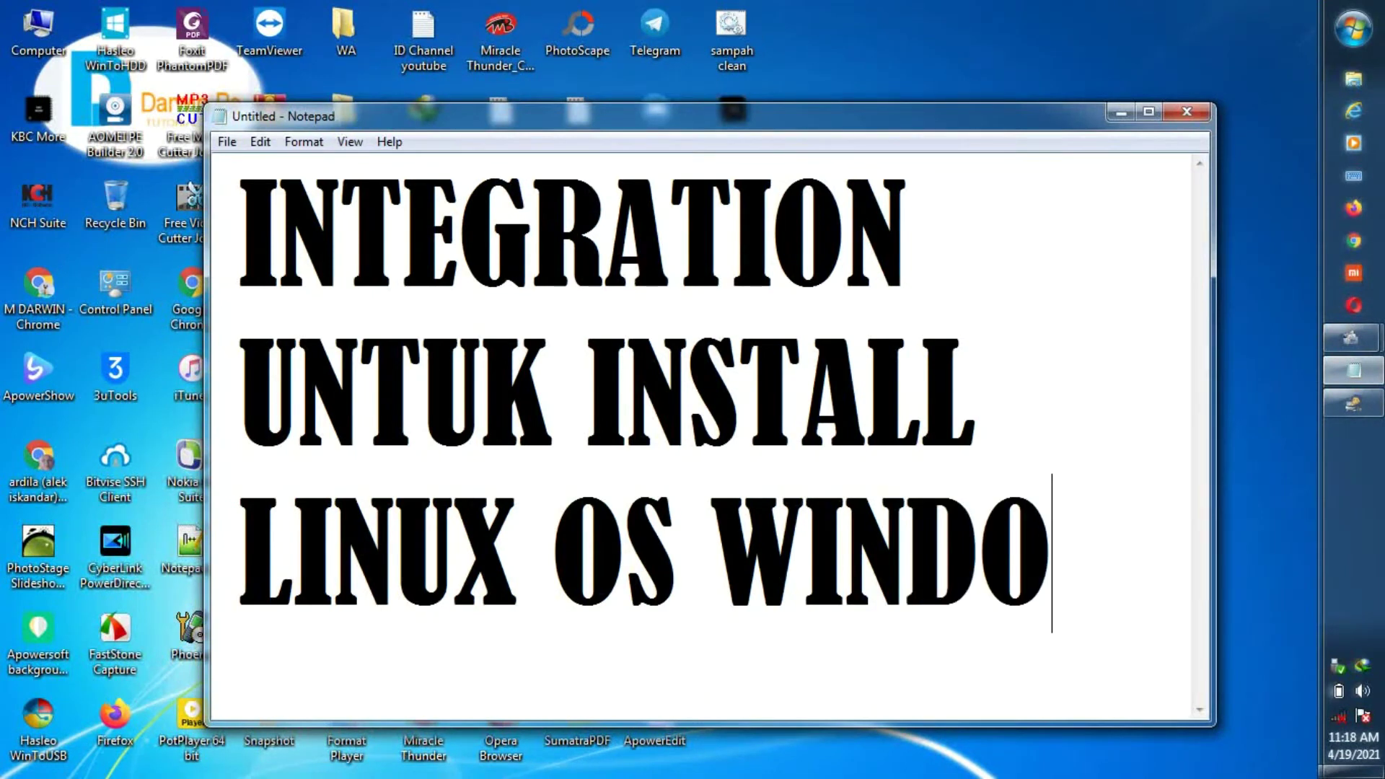
{"action": "type", "text": "WS PE"}
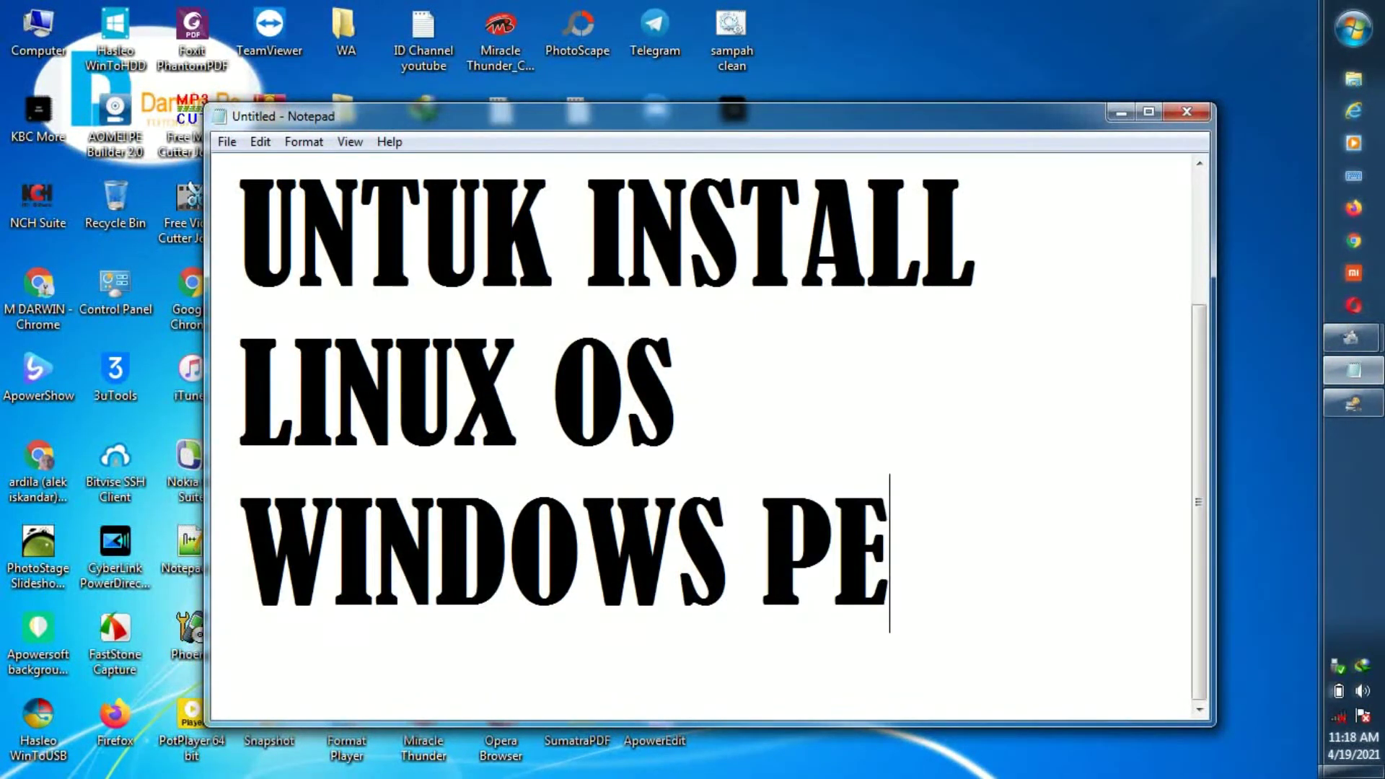
{"action": "key", "text": "Return"}
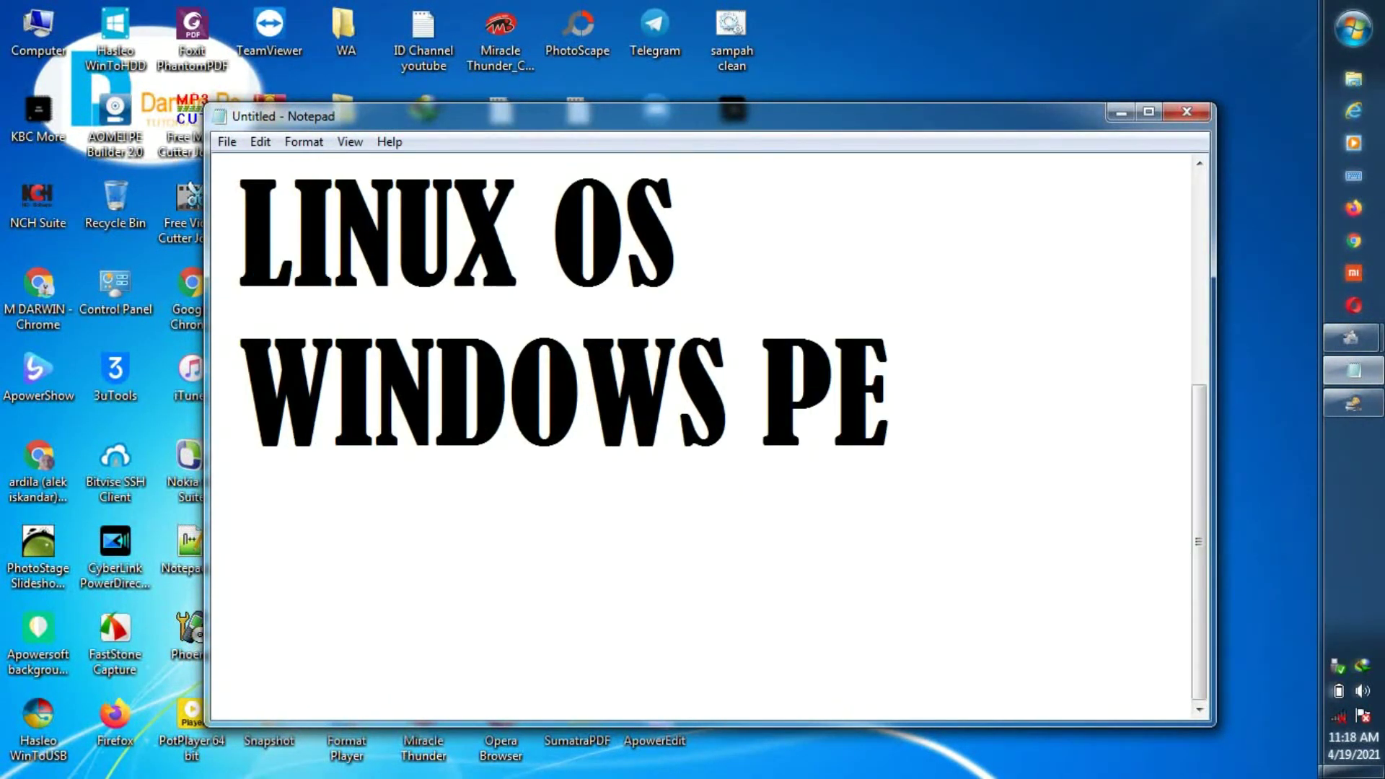
{"action": "type", "text": "DLCD"}
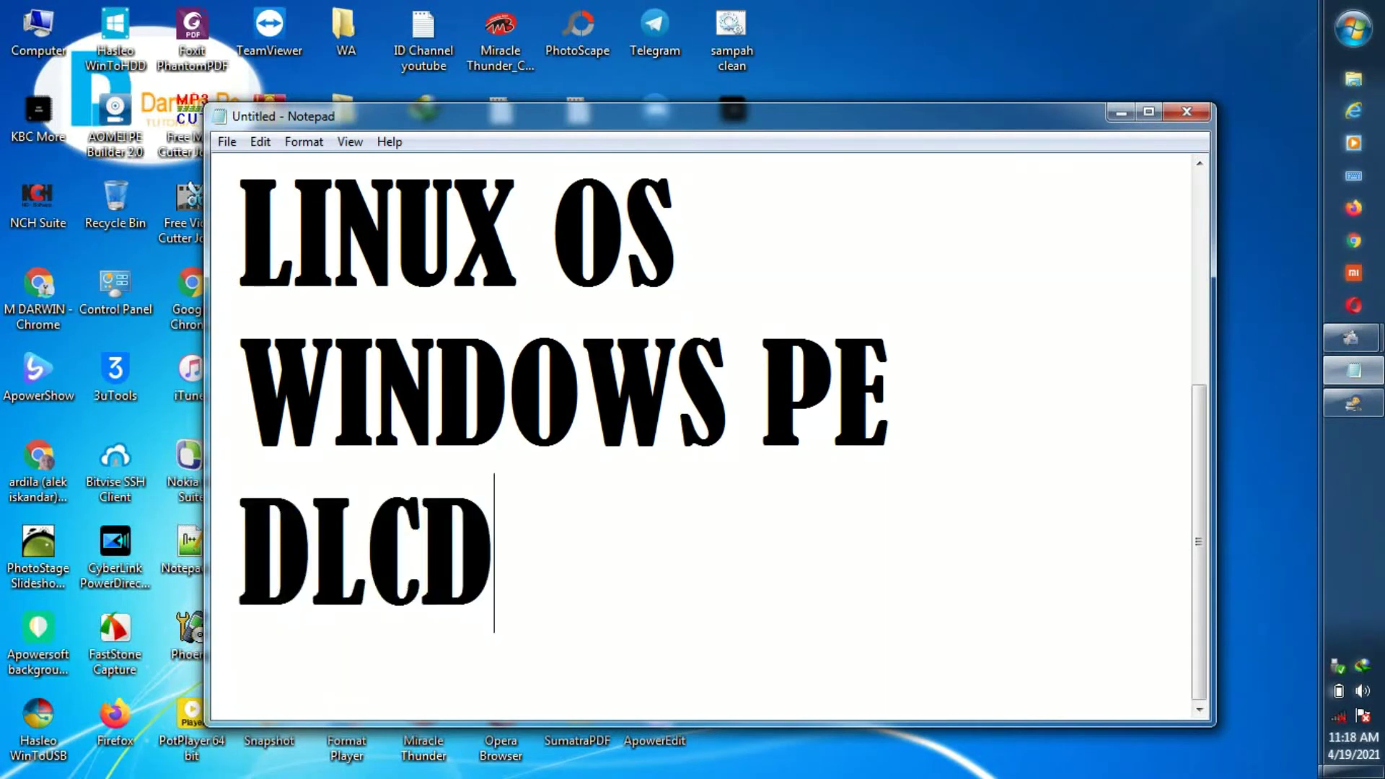
{"action": "type", "text": " BOTT"}
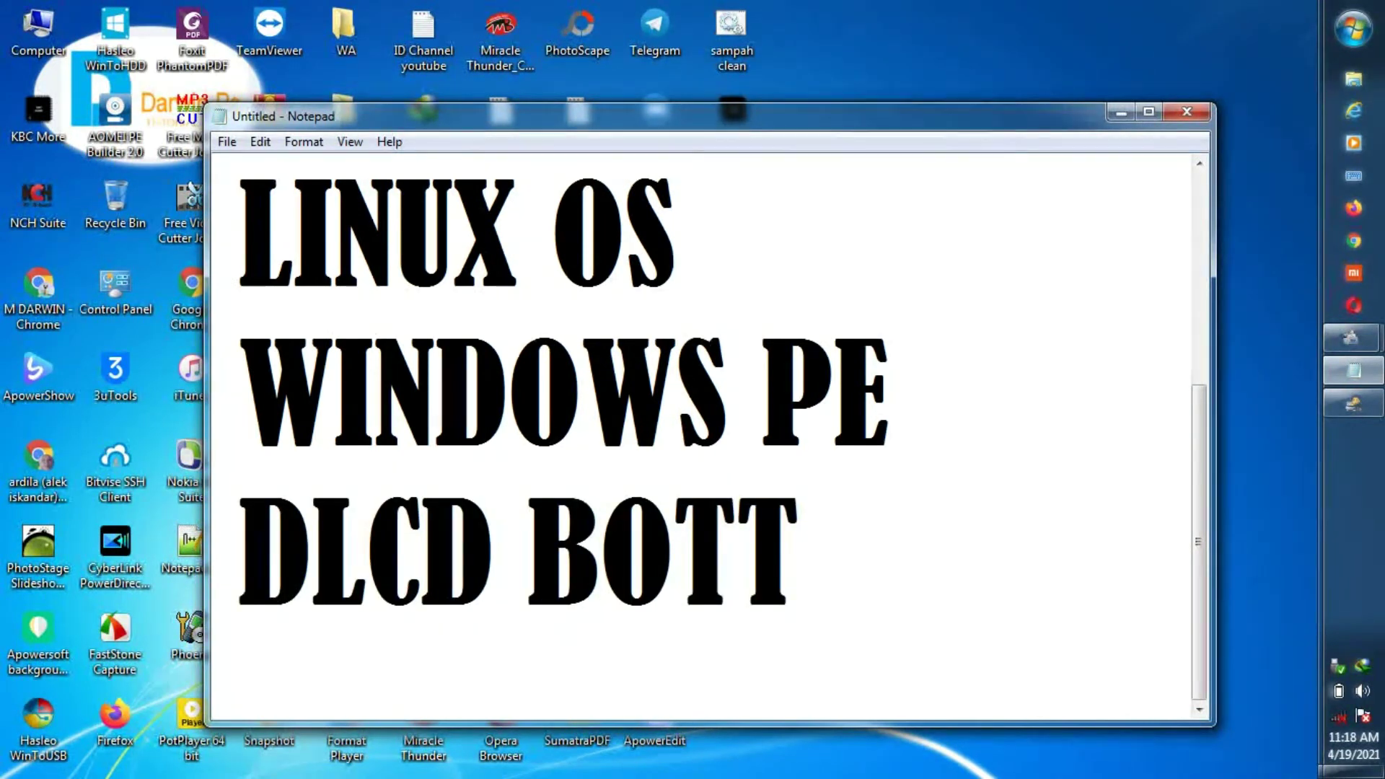
{"action": "type", "text": " DA"}
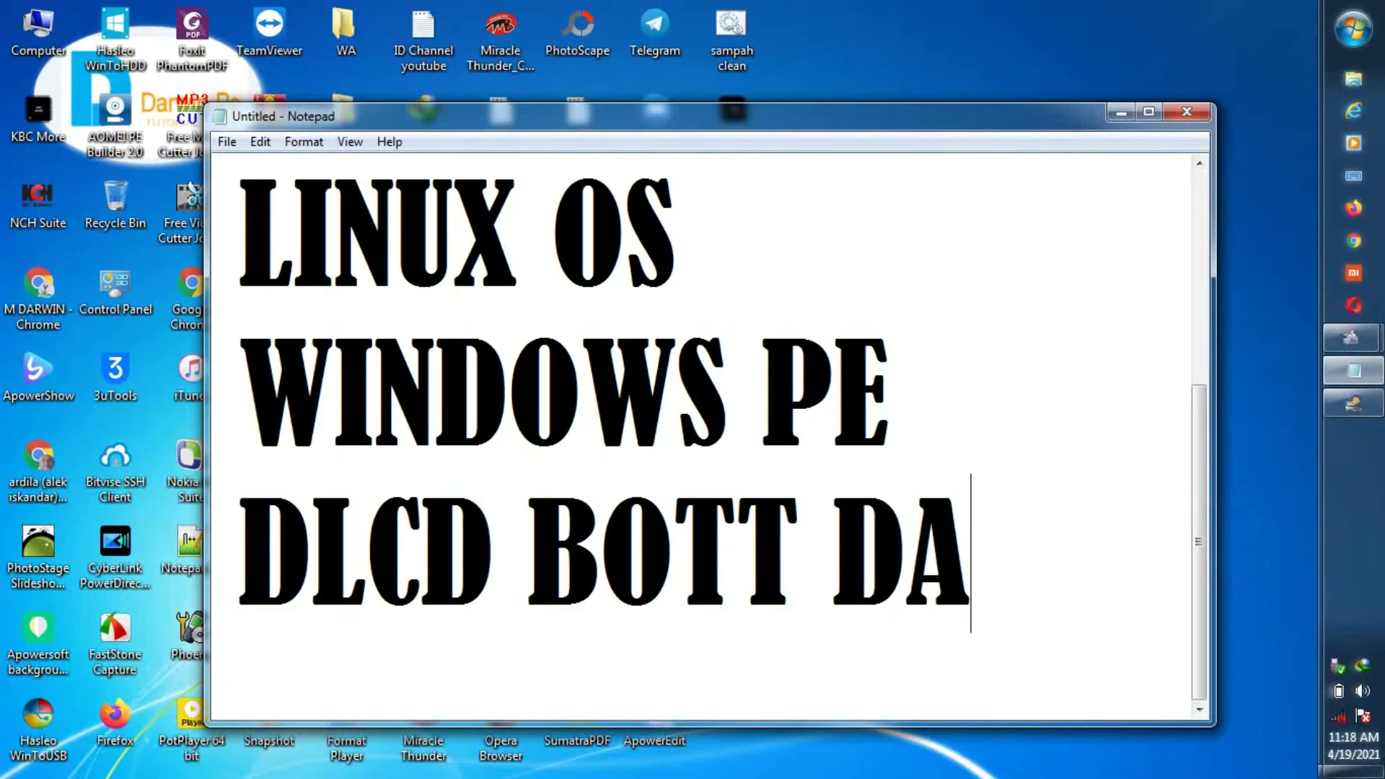
{"action": "type", "text": "N MASIH BANY"}
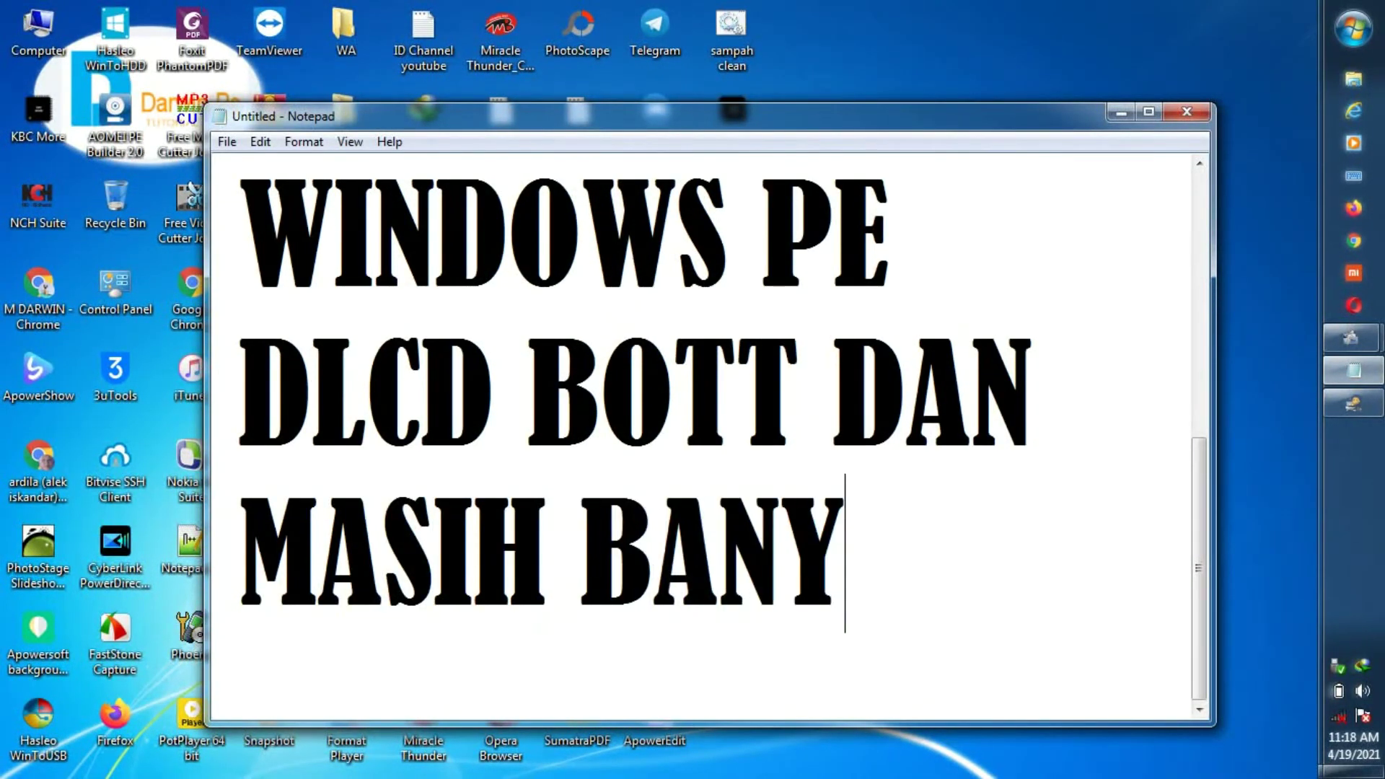
{"action": "type", "text": "AK LAGI"}
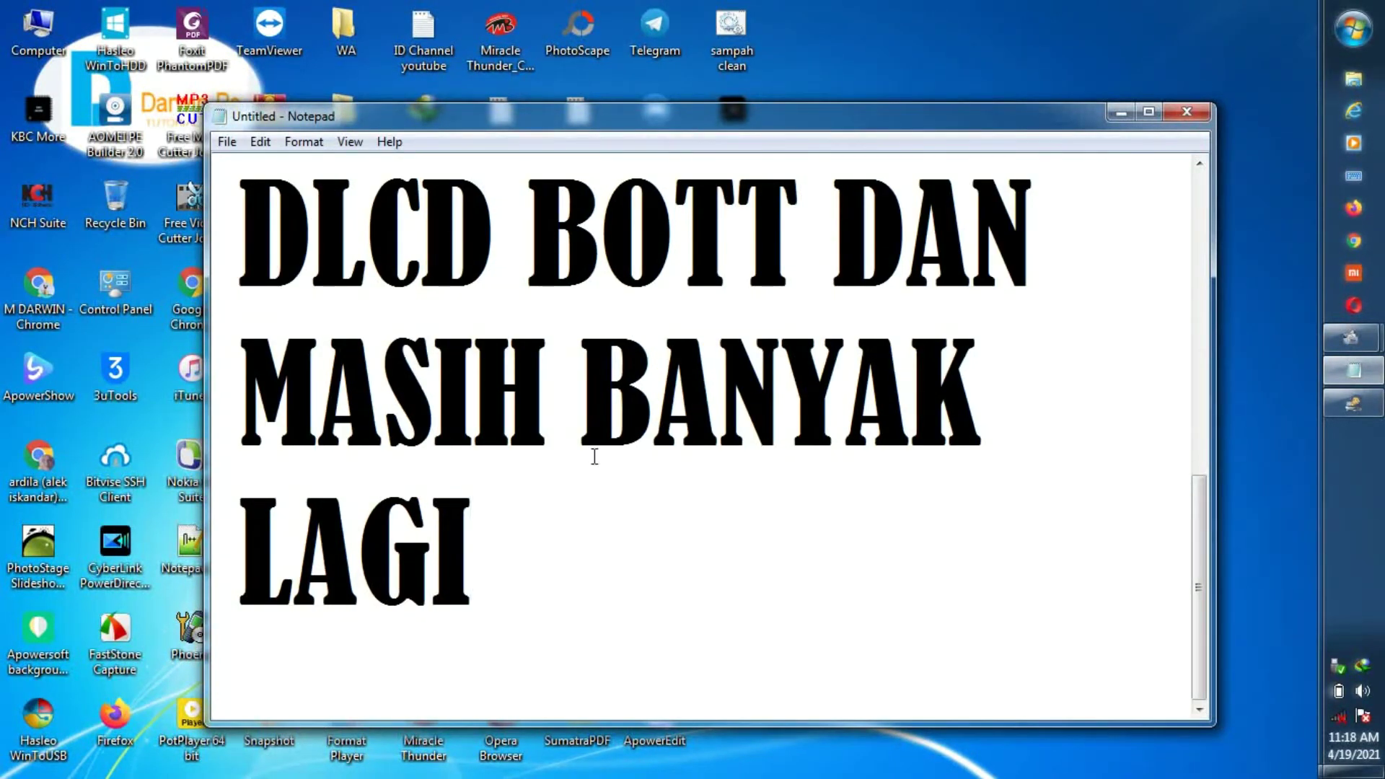
Step: Erase all the text about integration from the note
{"action": "left_click_drag", "start_coordinate": [541, 547], "coordinate": [187, 195]}
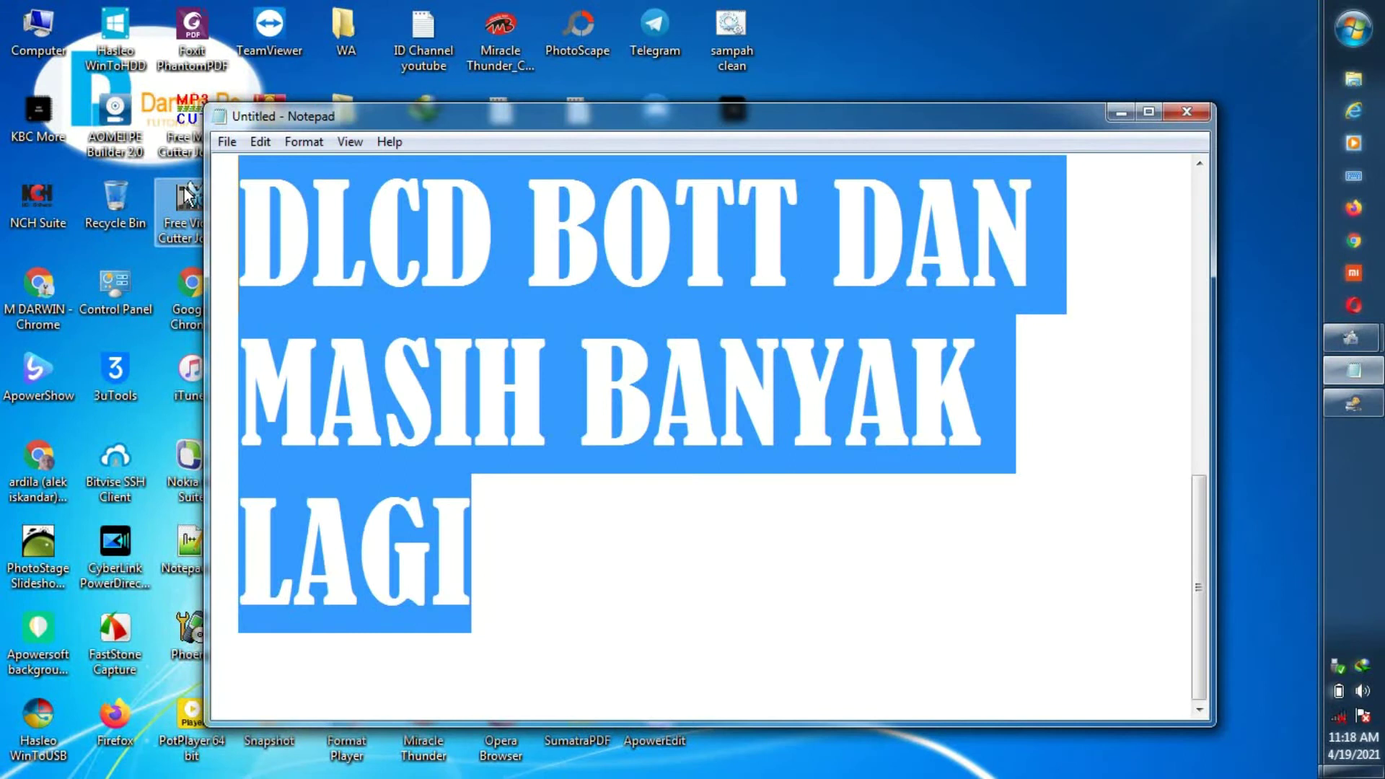
{"action": "key", "text": "BackSpace"}
{"action": "left_click_drag", "start_coordinate": [1023, 316], "coordinate": [174, 107]}
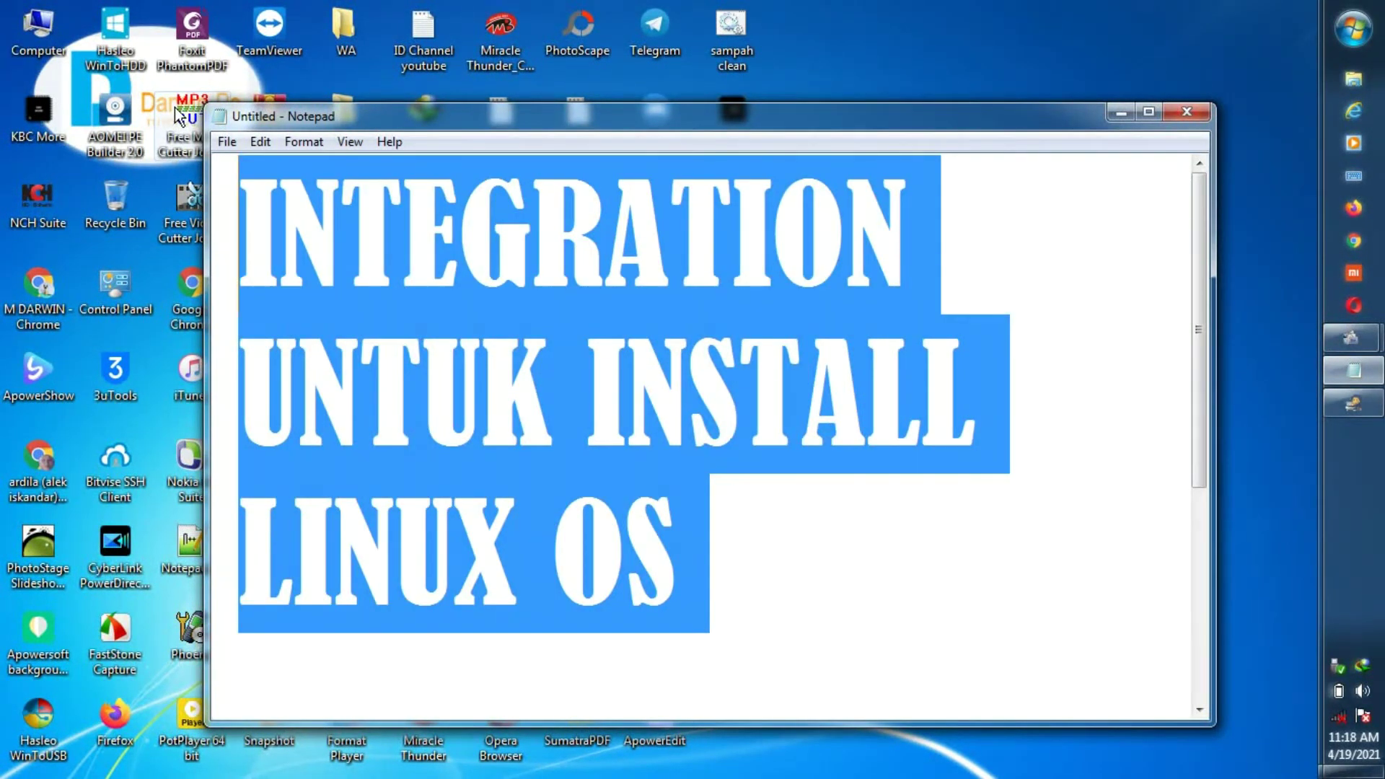
{"action": "key", "text": "BackSpace"}
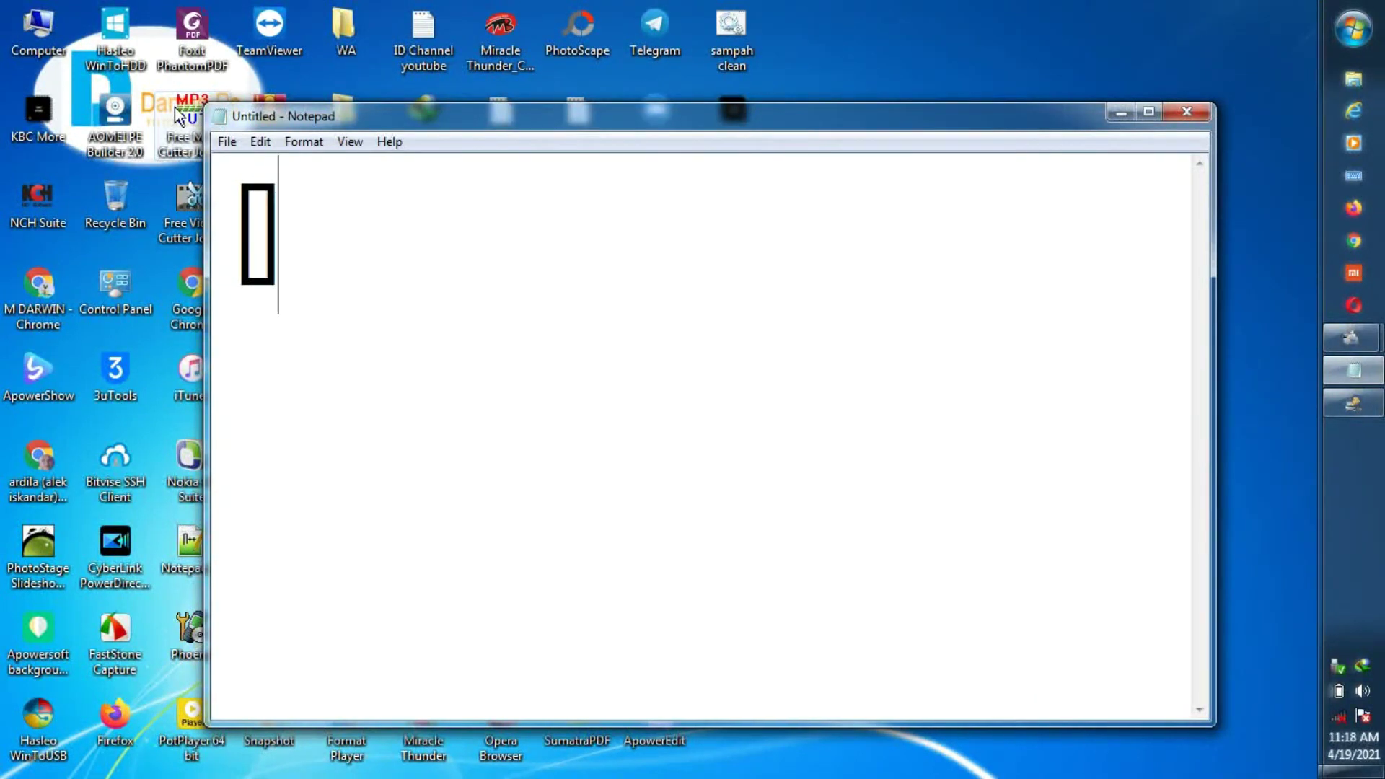
Step: Hide the note and choose Windows as the pack category for integration in AIO Boot Creator
{"action": "left_click", "coordinate": [1120, 112]}
{"action": "left_click", "coordinate": [585, 370]}
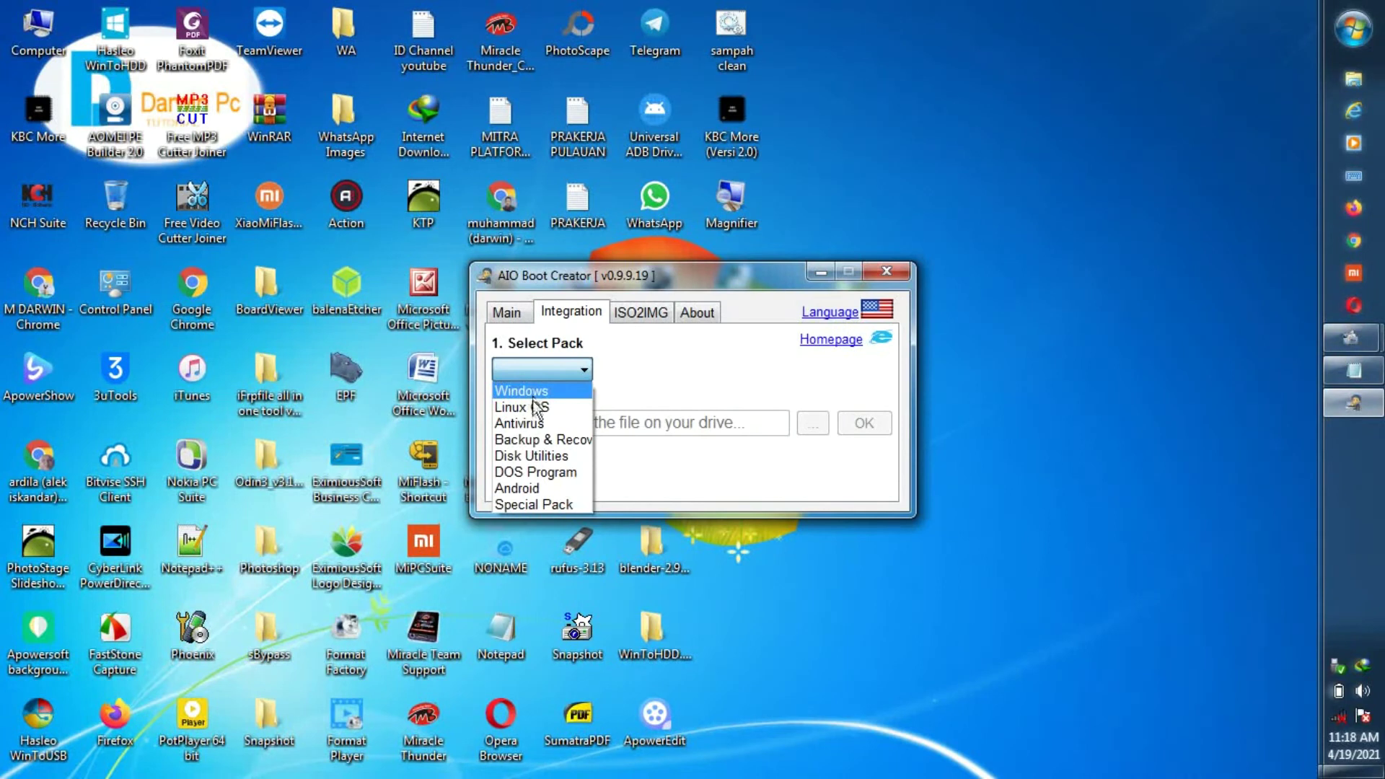
{"action": "left_click", "coordinate": [536, 396]}
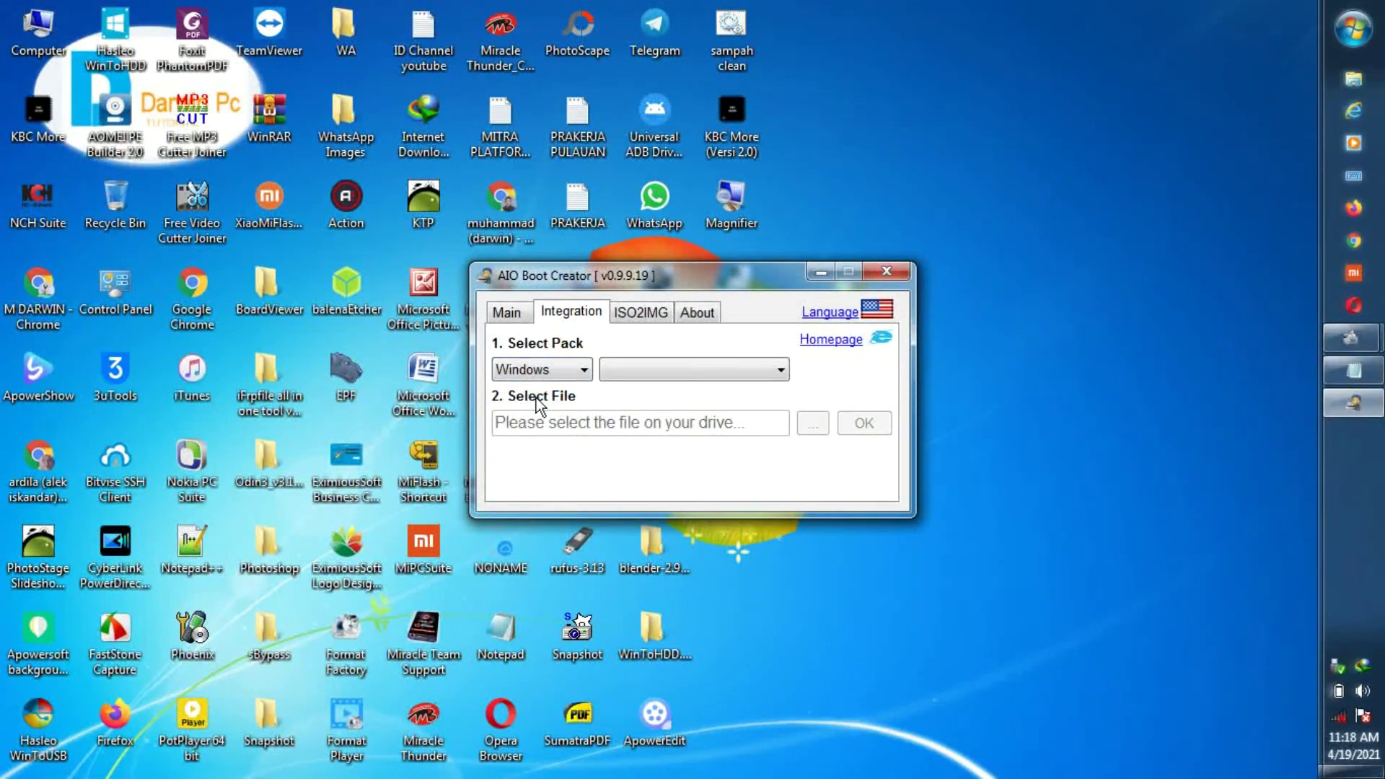
Step: Integrate the DLC Boot v3.6 pack into the USB drive from D:\ISO\DLC.Boot.2019.V3.6.iso and dismiss the completion notice
{"action": "left_click", "coordinate": [780, 370]}
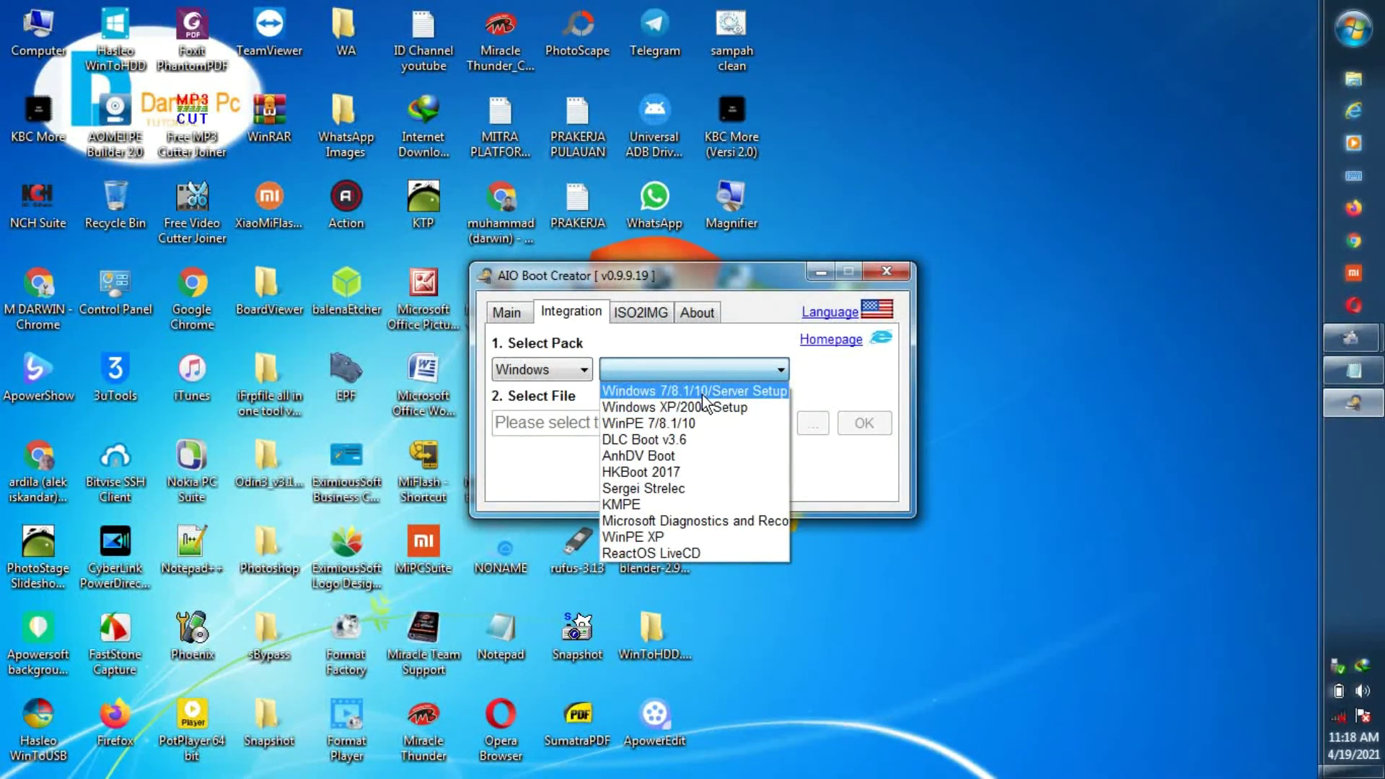
{"action": "left_click", "coordinate": [664, 442]}
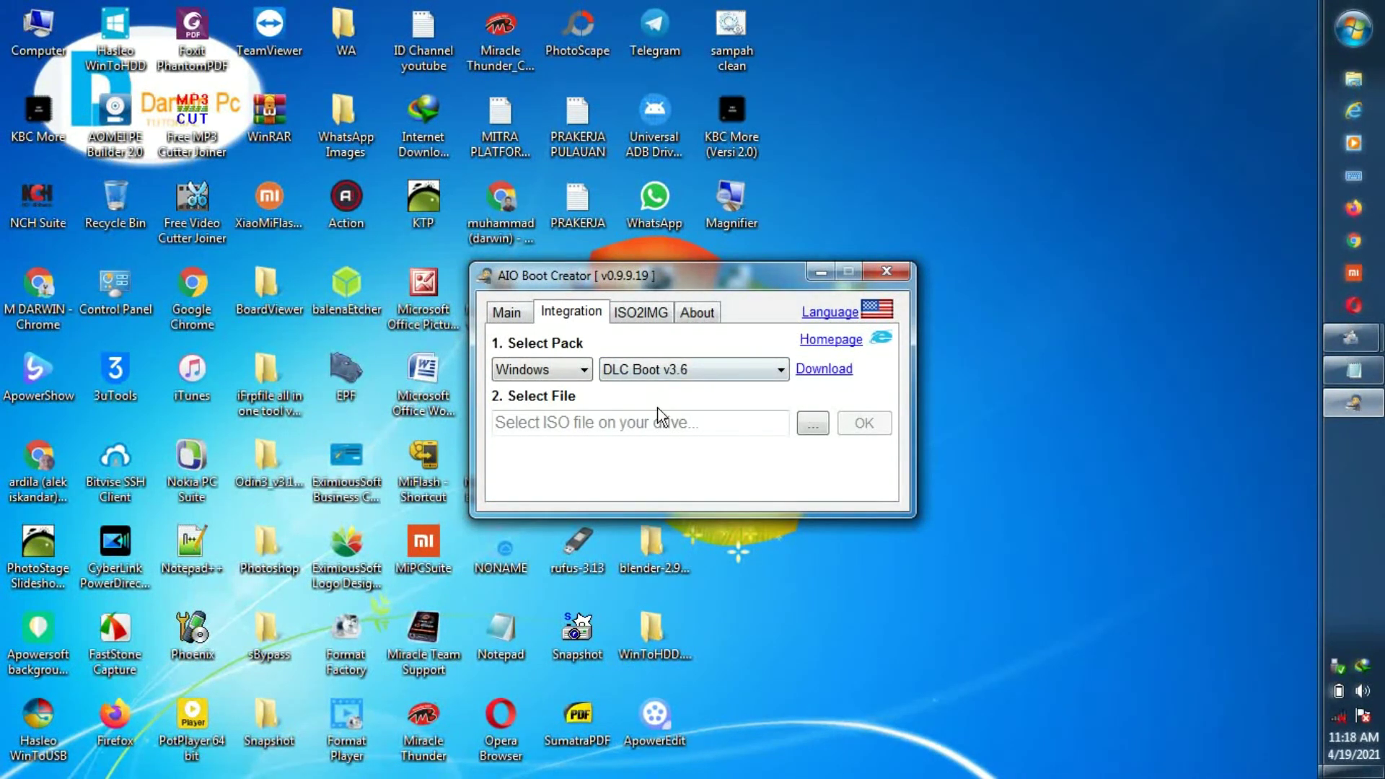
{"action": "left_click", "coordinate": [817, 427]}
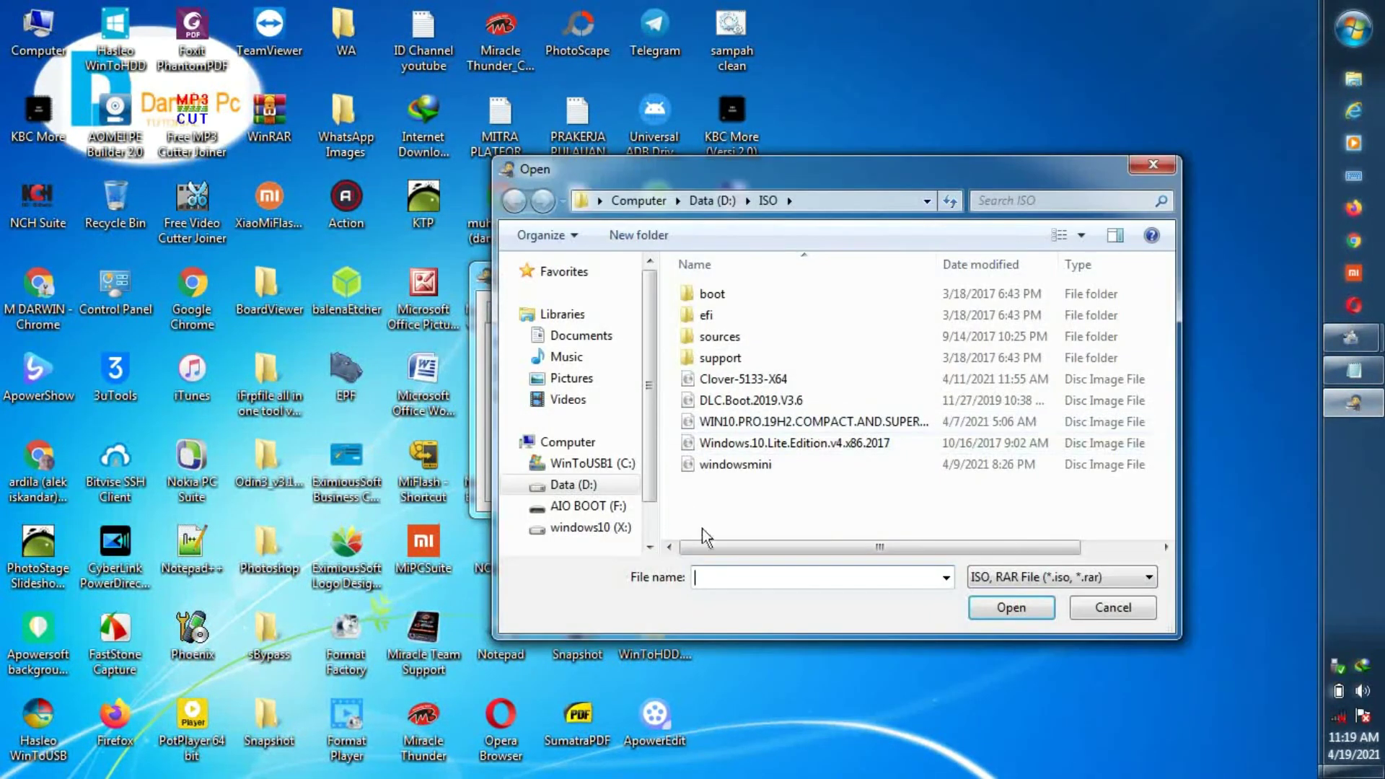
{"action": "left_click", "coordinate": [799, 401]}
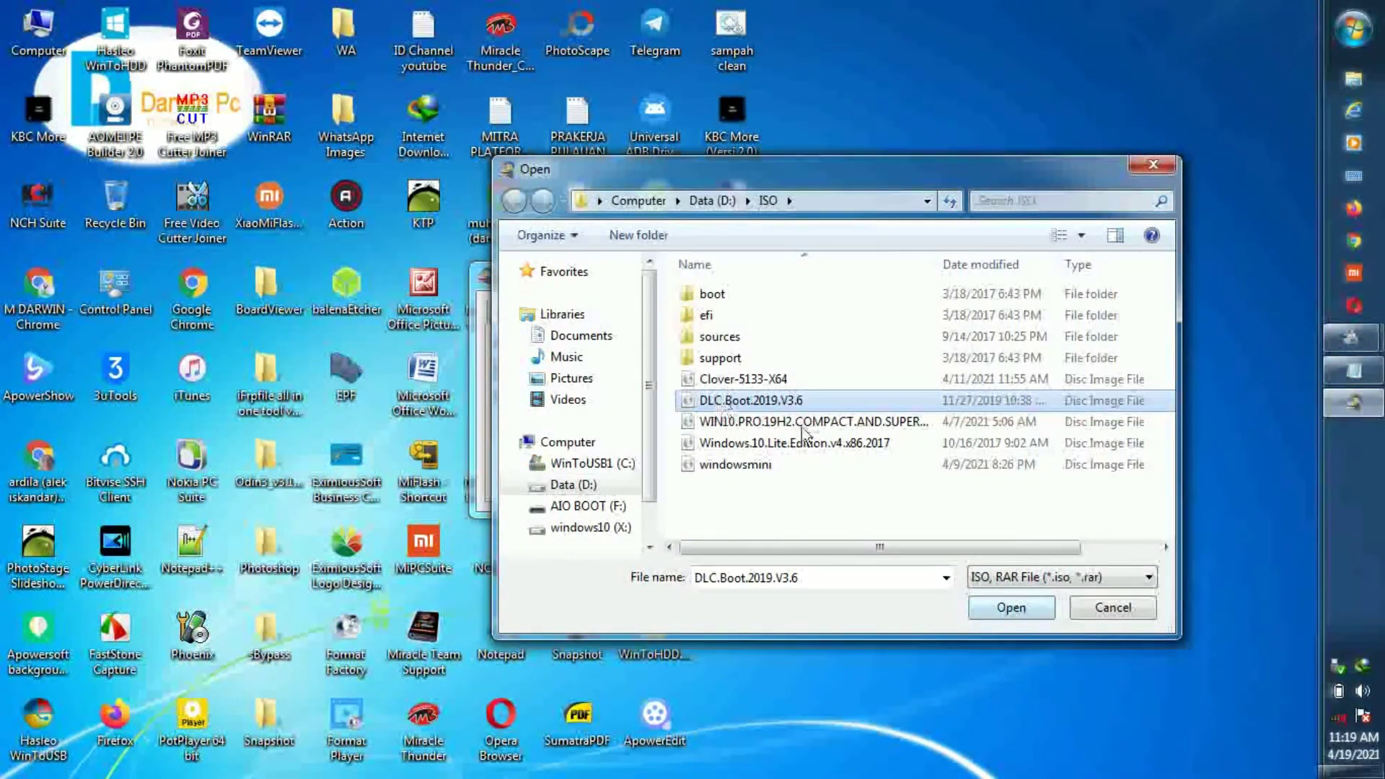
{"action": "left_click", "coordinate": [1006, 605]}
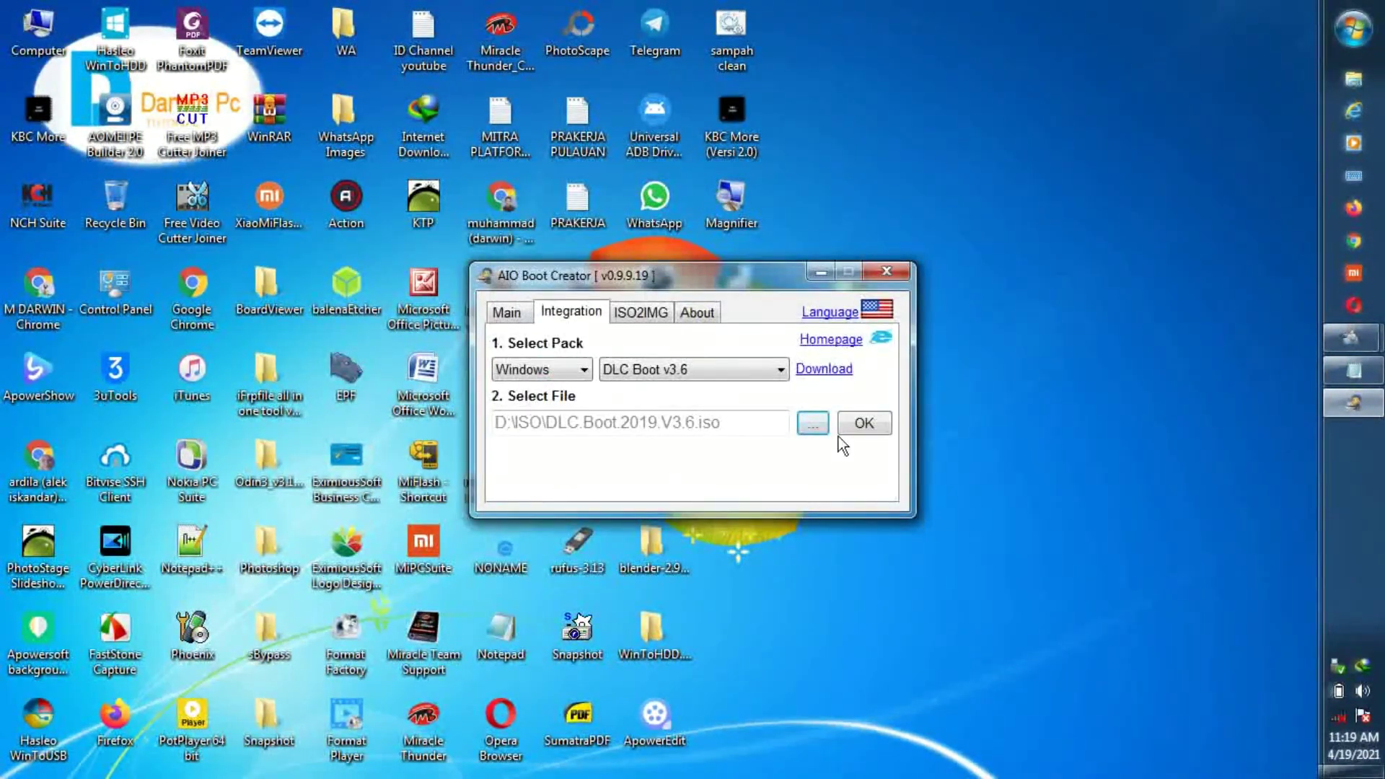
{"action": "left_click", "coordinate": [863, 422]}
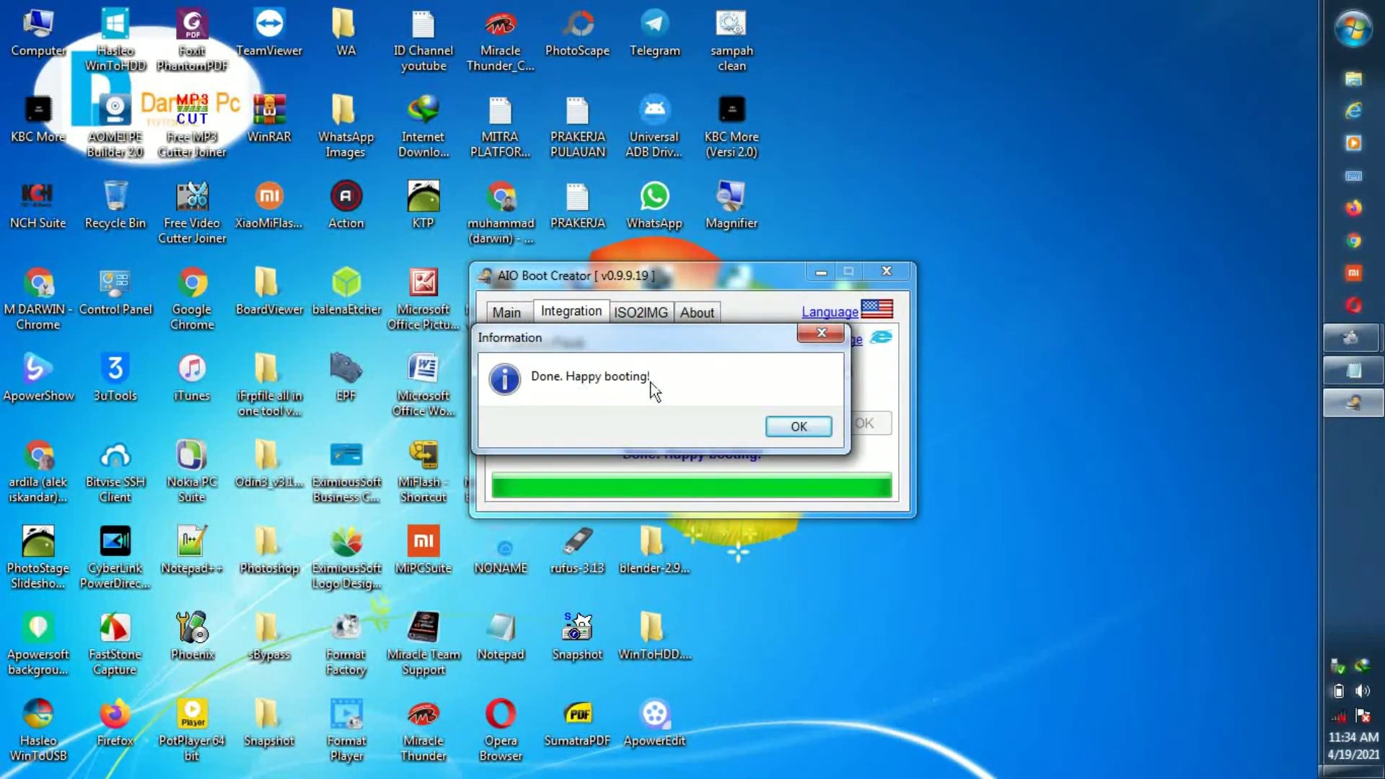
{"action": "left_click", "coordinate": [801, 432]}
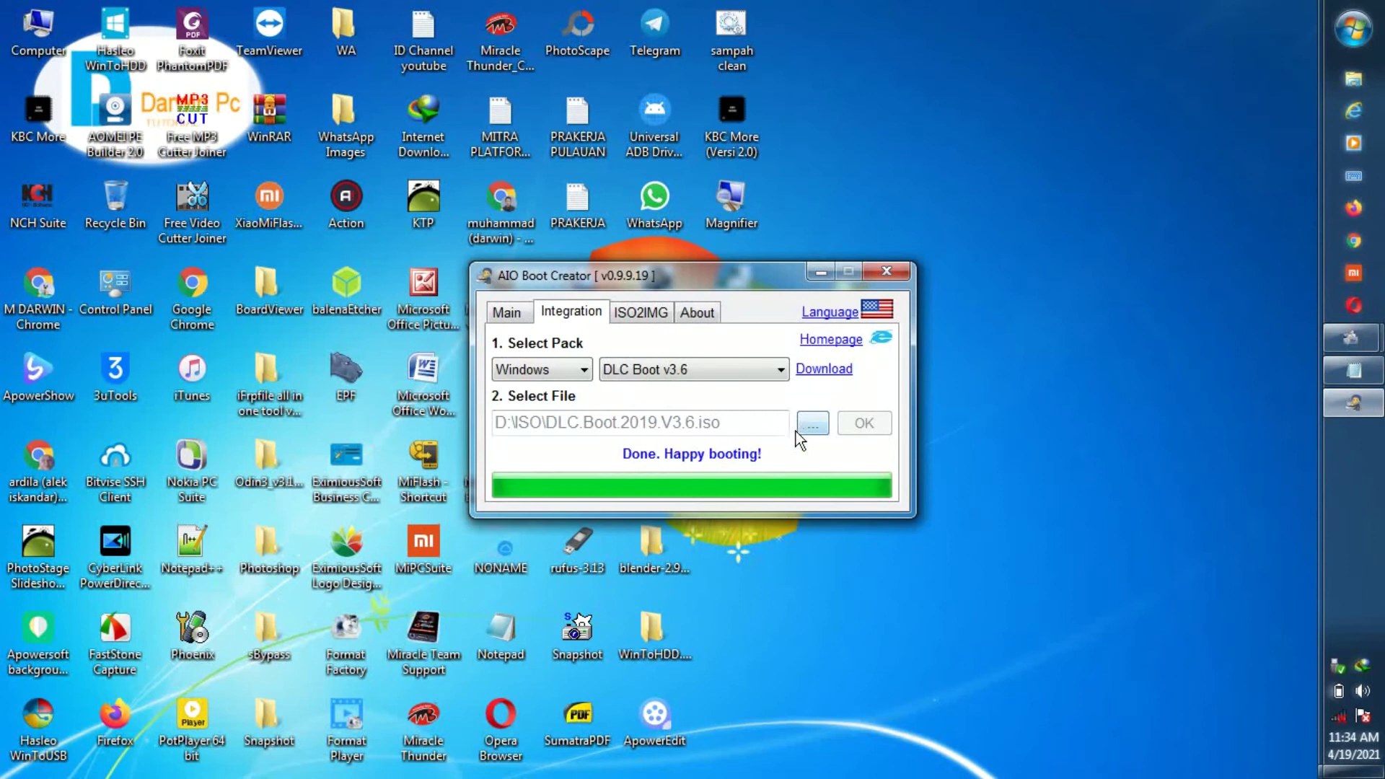
Step: Review the available pack categories and the drive's boot menu entries in the MENU Editor, then close the editor
{"action": "left_click", "coordinate": [583, 371]}
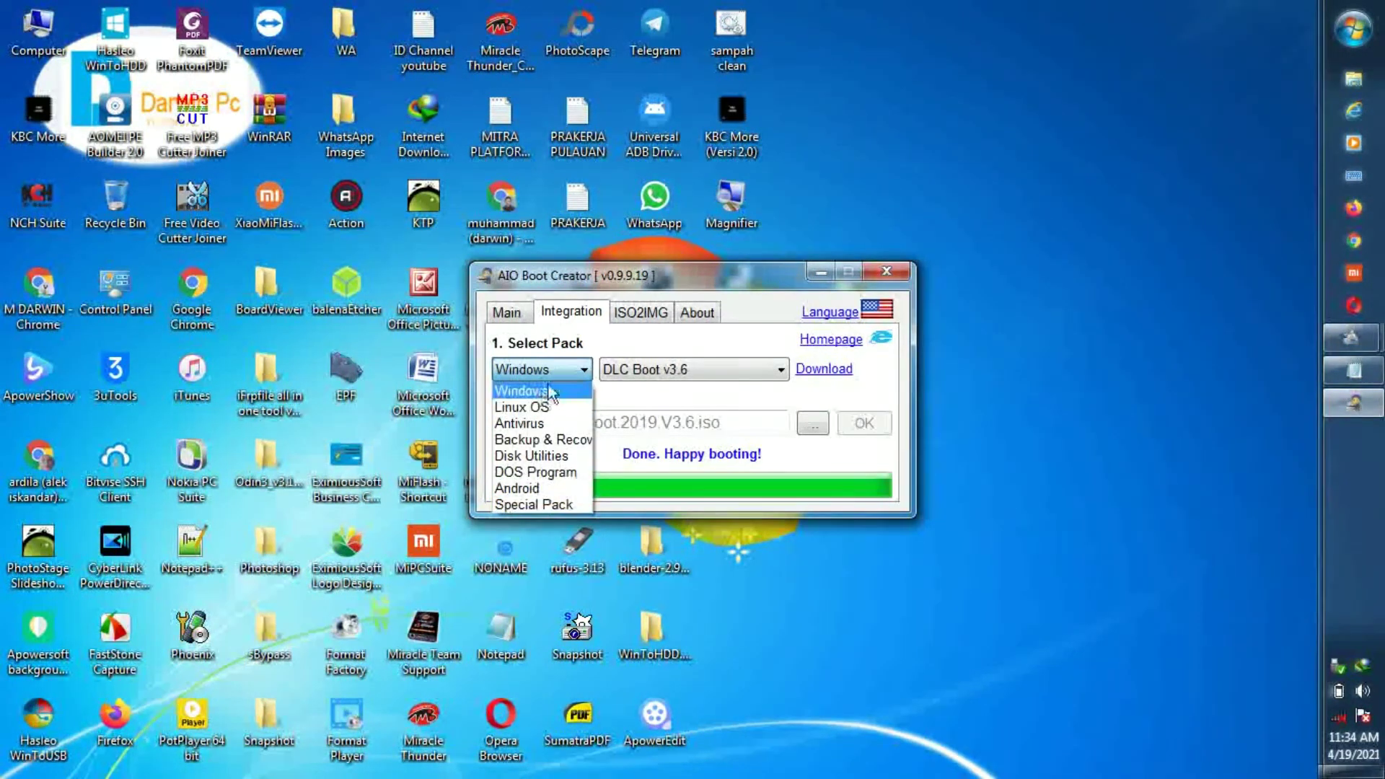
{"action": "left_click", "coordinate": [572, 366]}
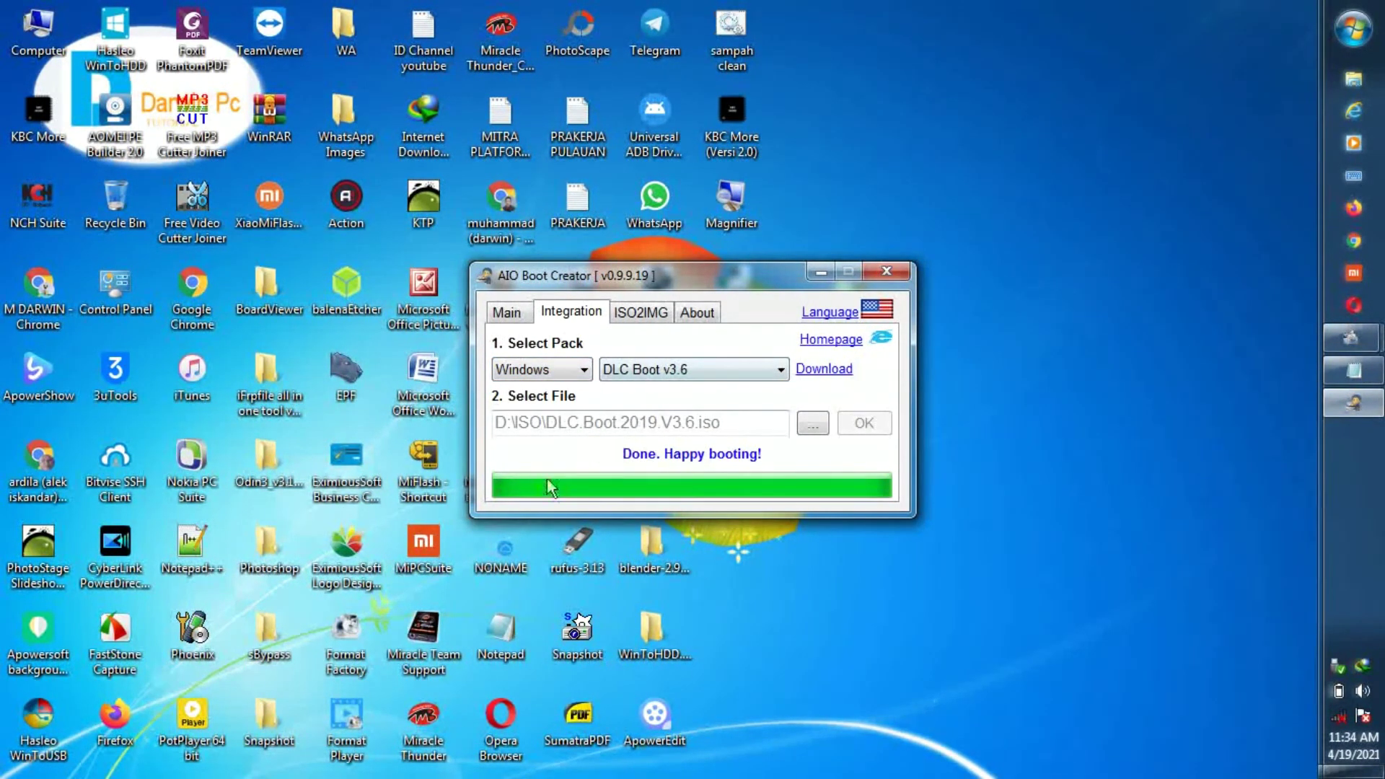
{"action": "left_click", "coordinate": [509, 313]}
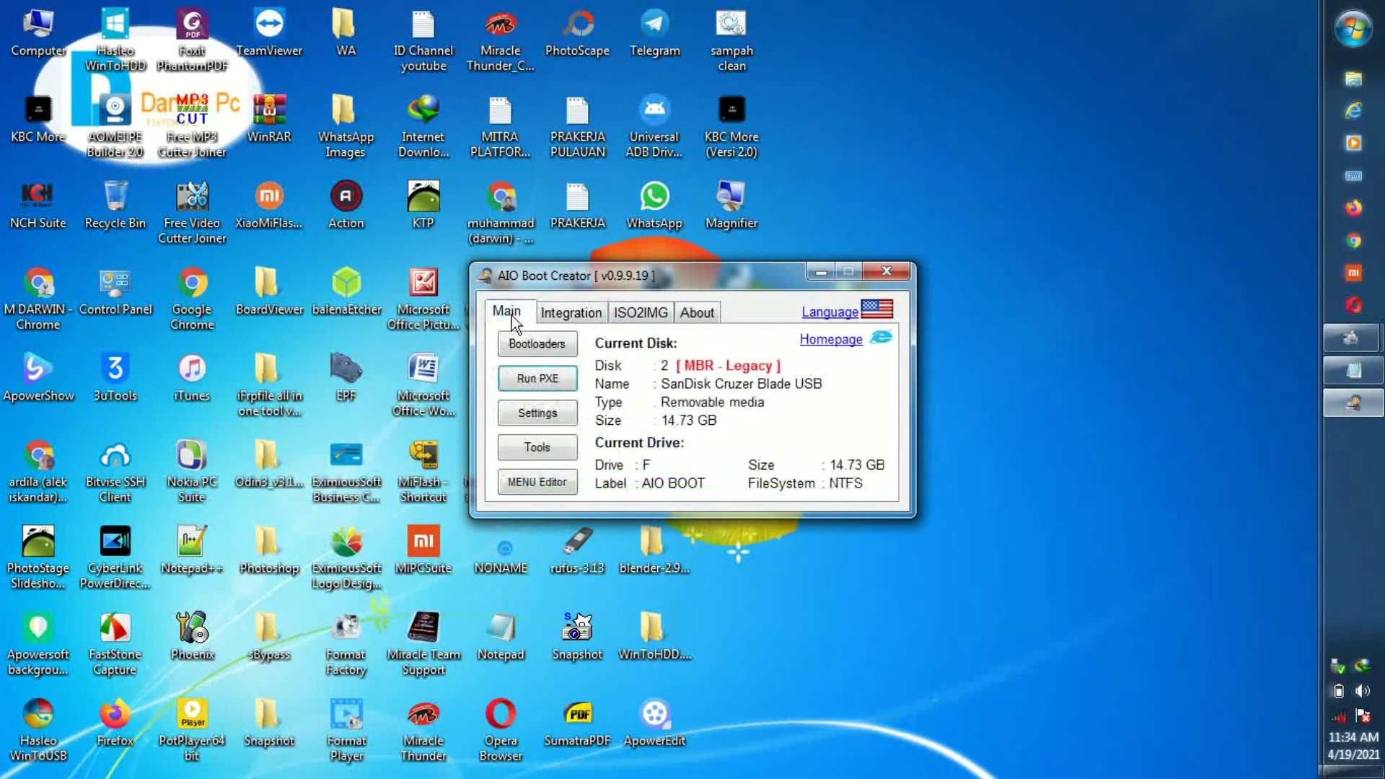
{"action": "left_click", "coordinate": [552, 486]}
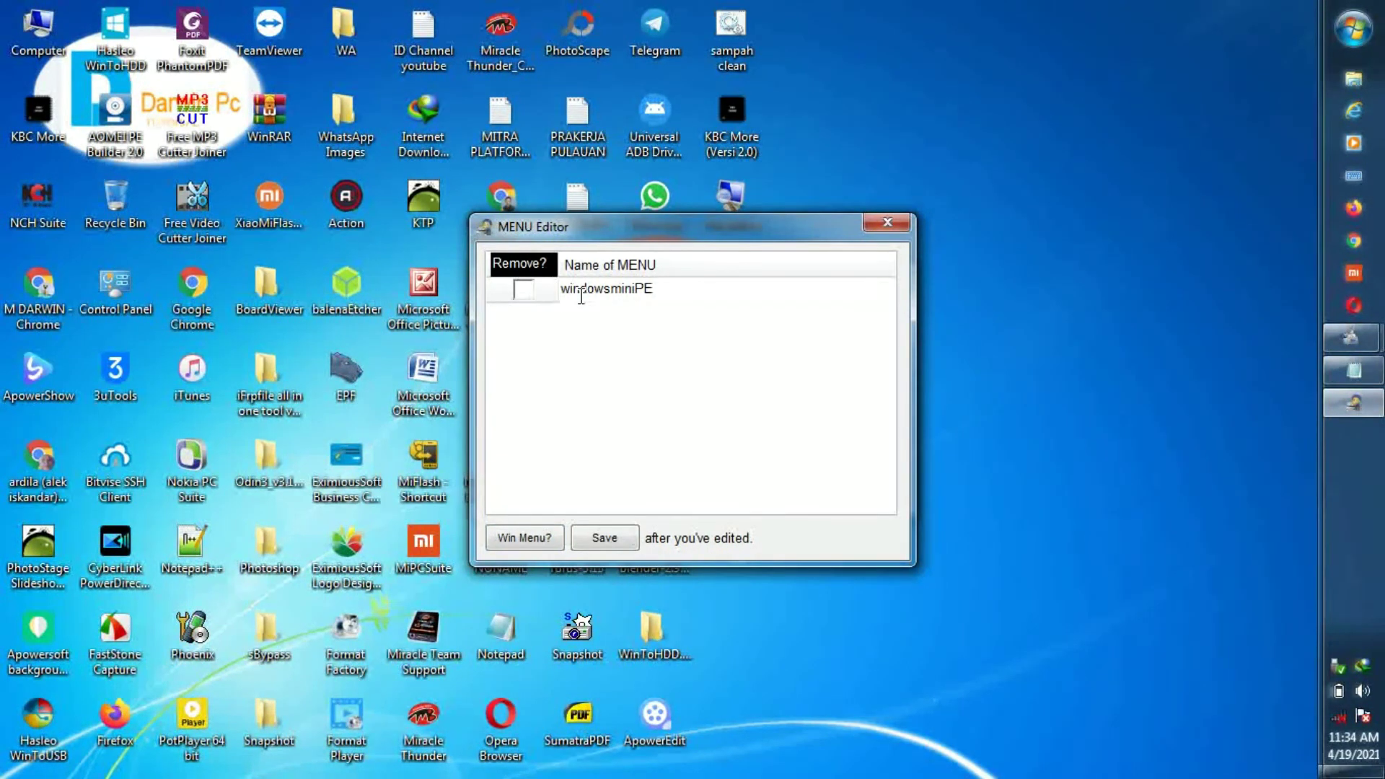
{"action": "left_click", "coordinate": [886, 224]}
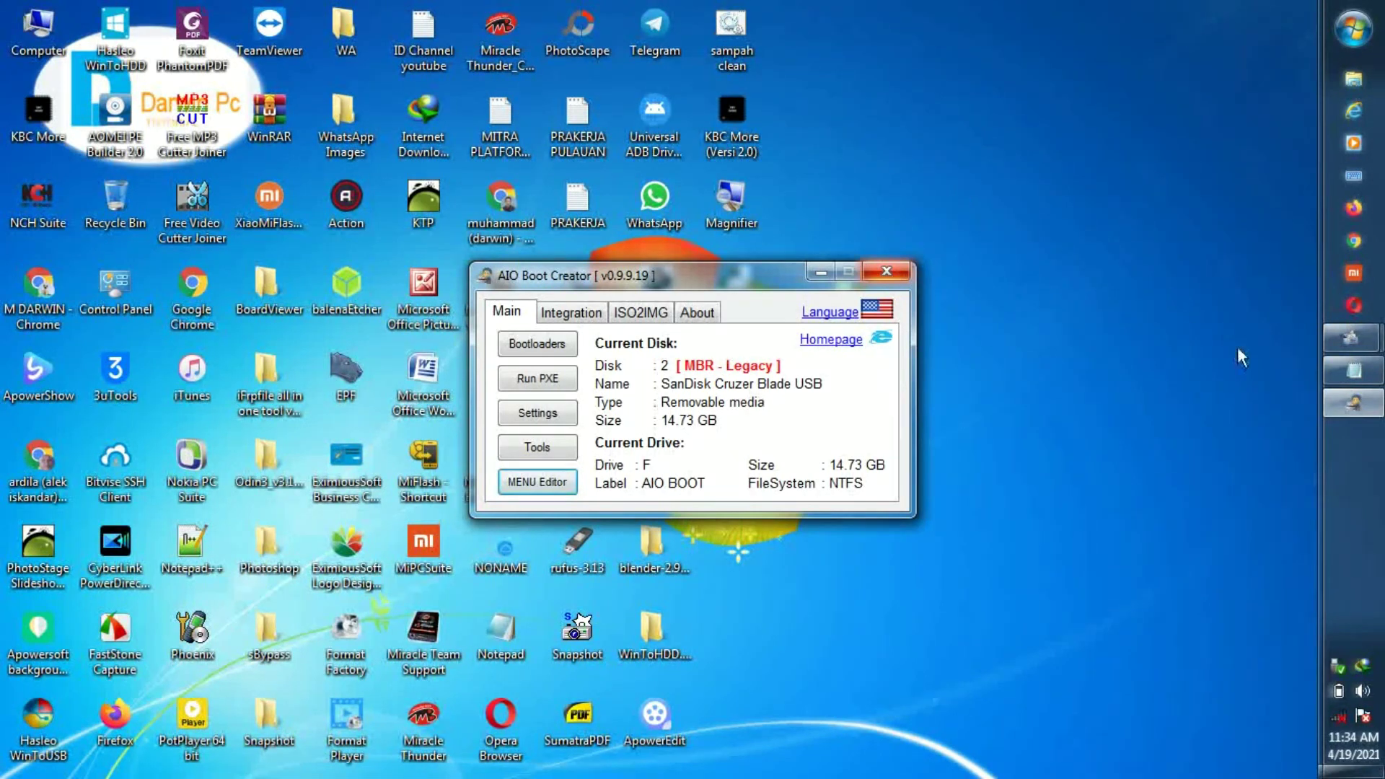
Step: Return to the Notepad note, write "ENJOY", and close Notepad without saving the note
{"action": "left_click", "coordinate": [1353, 371]}
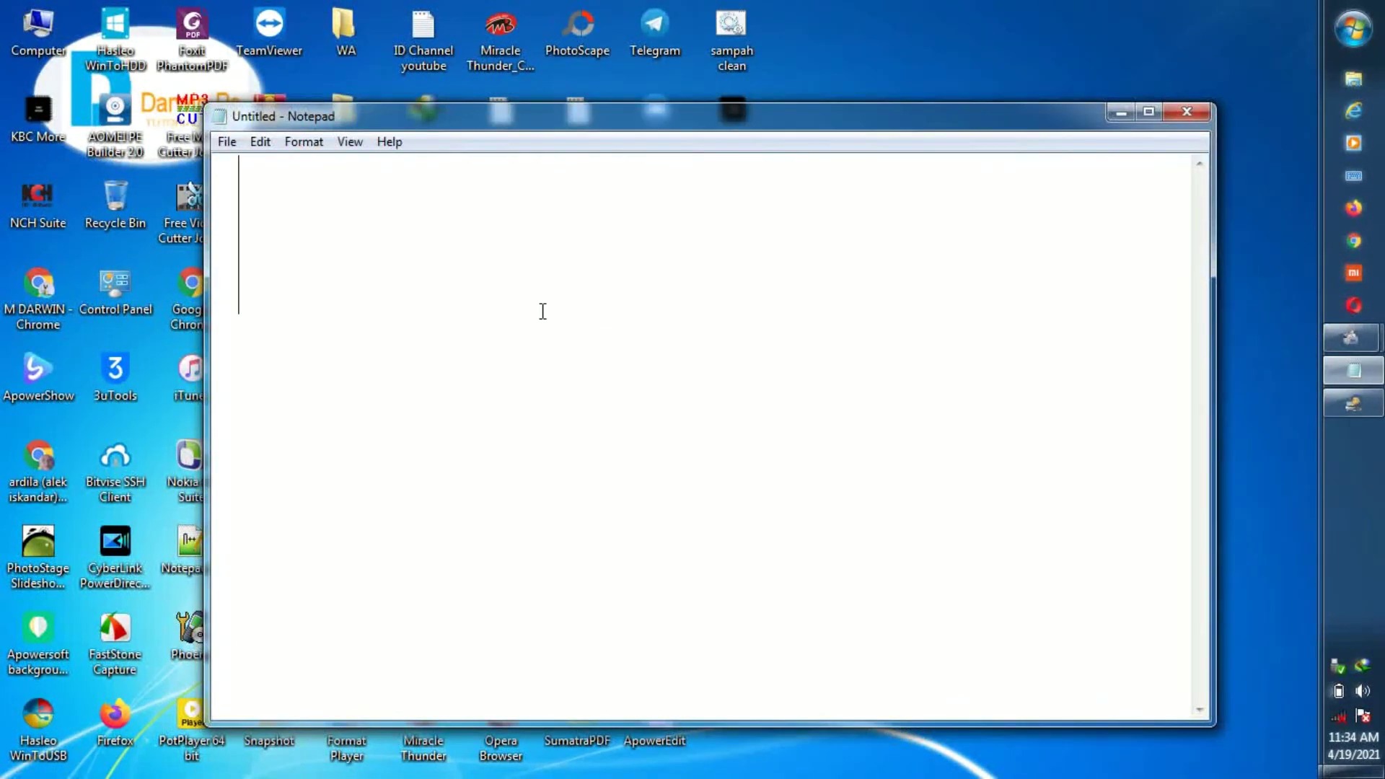
{"action": "type", "text": "E"}
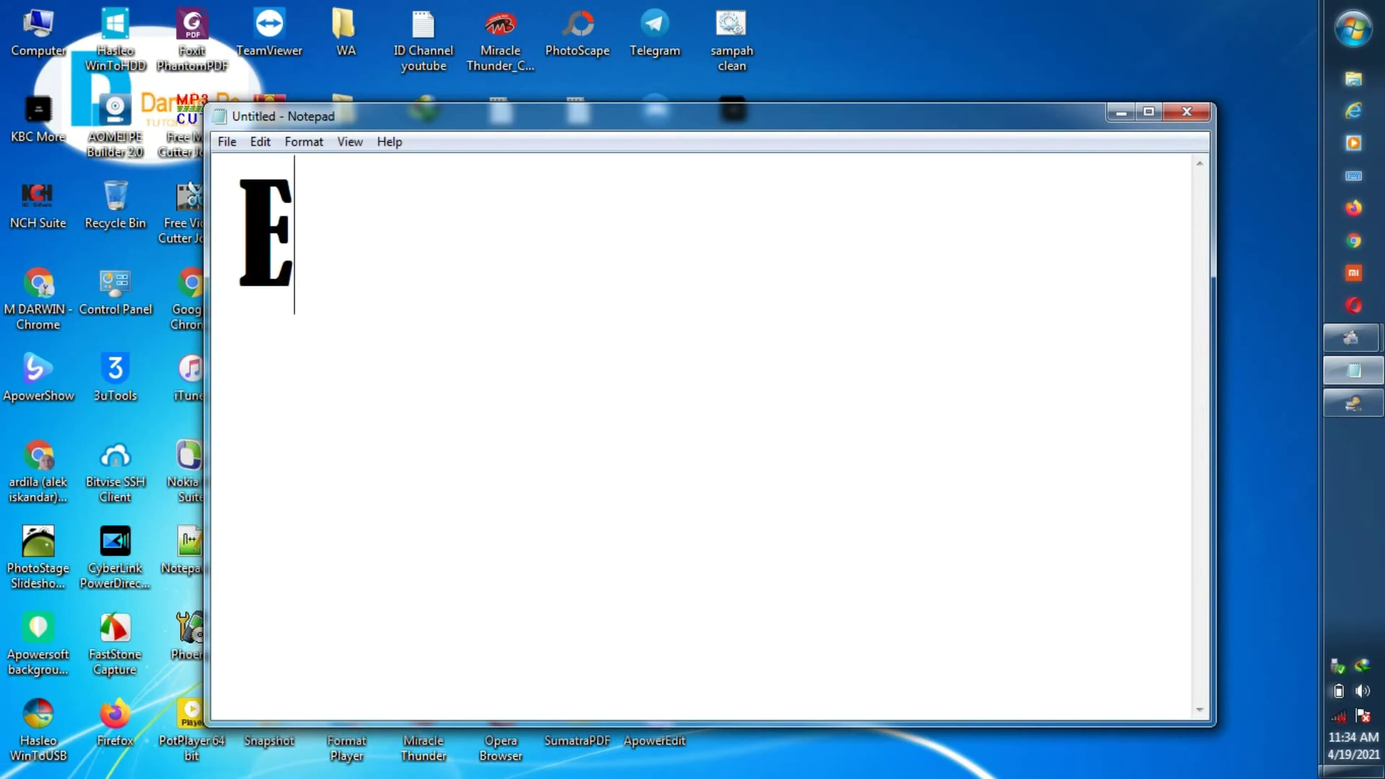
{"action": "type", "text": "NJOY"}
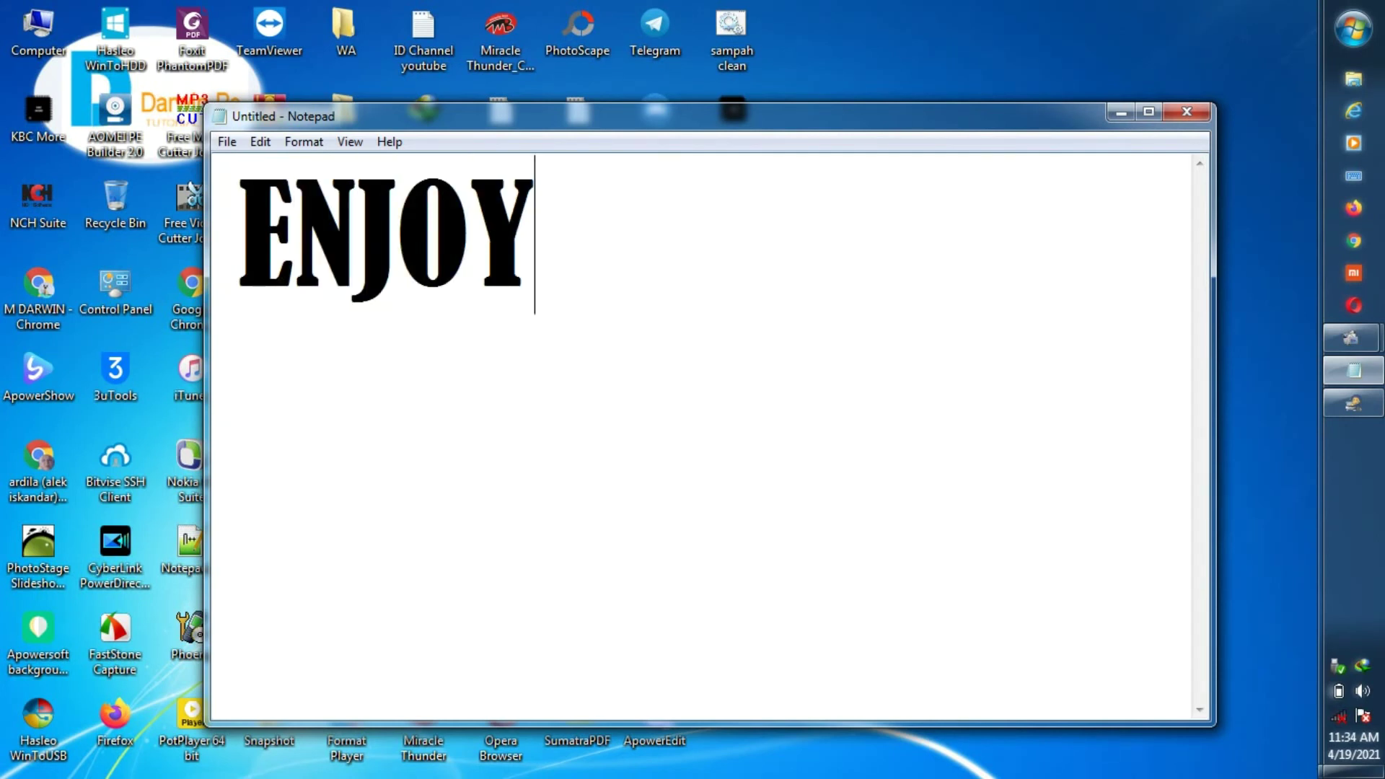
{"action": "left_click", "coordinate": [1194, 111]}
{"action": "left_click", "coordinate": [709, 406]}
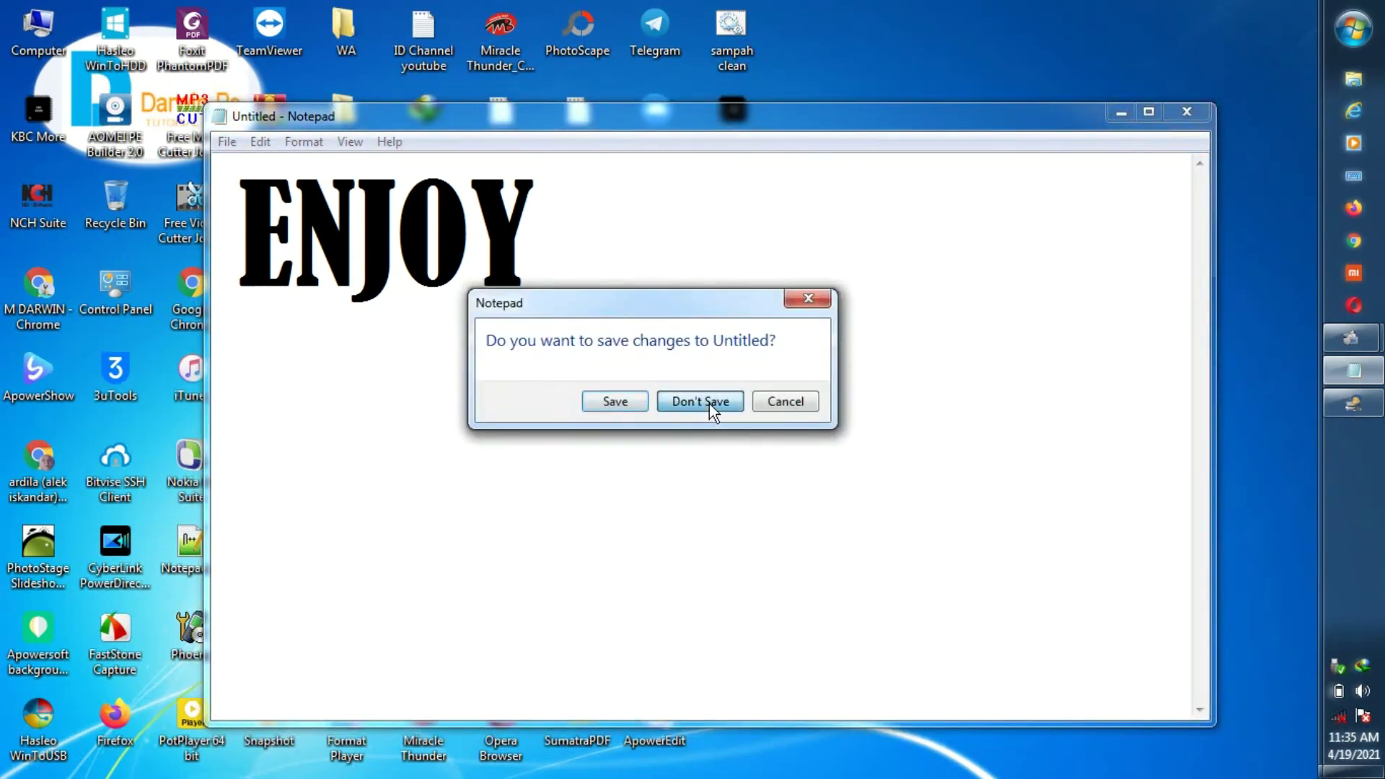